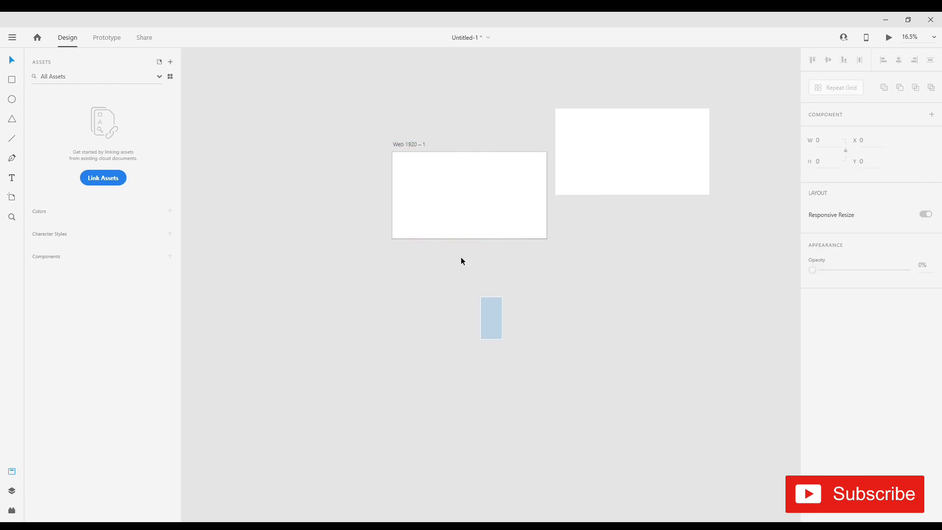
Step: Mask the forest photo to the artboard-sized rectangle, then scale and reposition the photo inside the mask to fill the frame
key(ctrl+shift+m)
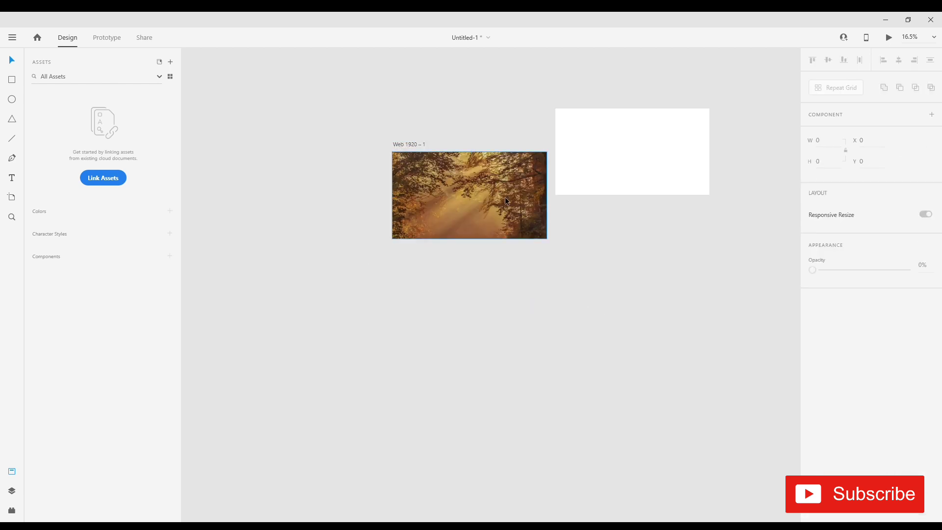
double_click(525, 214)
drag(591, 288, 573, 265)
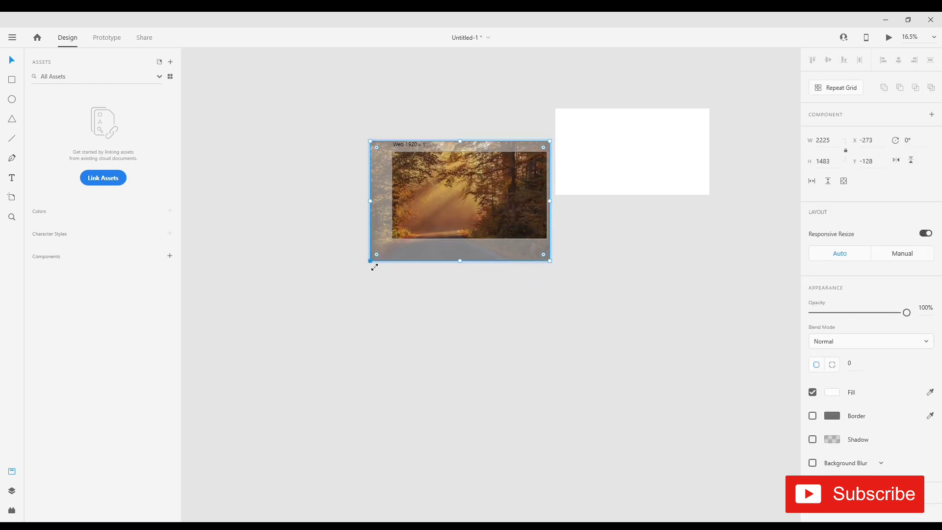
drag(372, 264, 395, 254)
click(395, 254)
double_click(474, 202)
drag(474, 202, 475, 204)
click(530, 293)
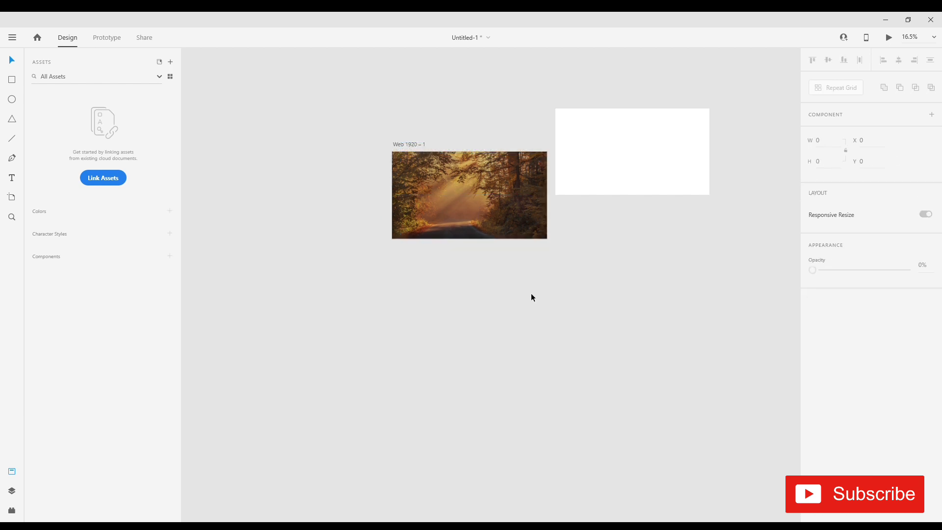
Step: Place the spare 1920 × 1080 white rectangle over the photo at X 0, Y 0 and fill it with #3A3A3A, without a border
ctrl+click(521, 251)
drag(696, 130, 620, 263)
drag(606, 212, 286, 296)
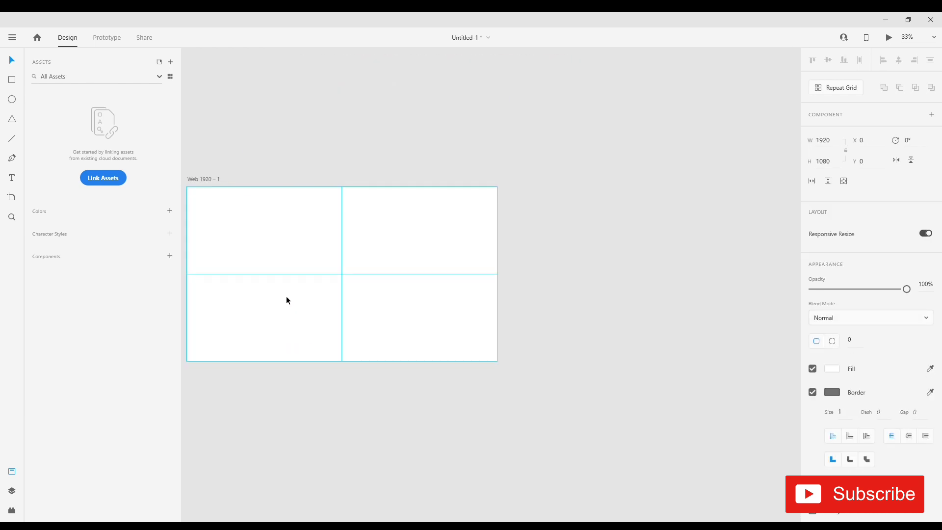
click(831, 403)
click(683, 375)
drag(683, 375, 657, 414)
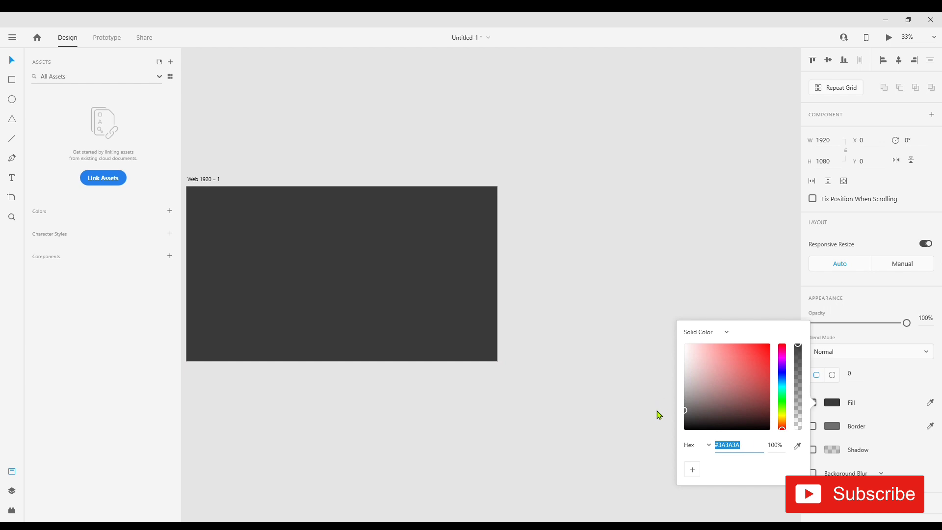
click(657, 414)
Step: Set the dark overlay rectangle's opacity to 30%
drag(373, 302, 518, 304)
click(518, 304)
drag(906, 322, 867, 323)
click(924, 319)
text(30)
key(Return)
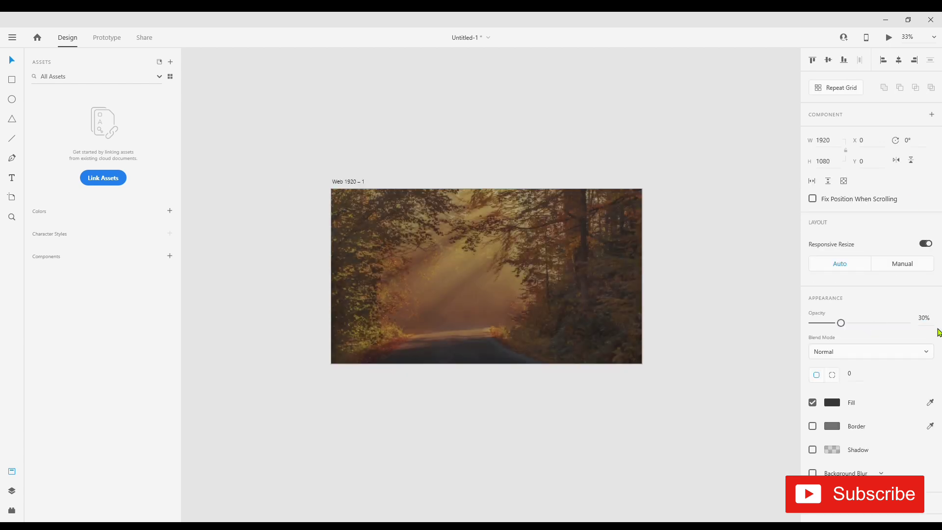
click(674, 420)
Step: Add a "Home" text label above the artboard in Poppins Regular, size 16
scroll(662, 335, down, 3)
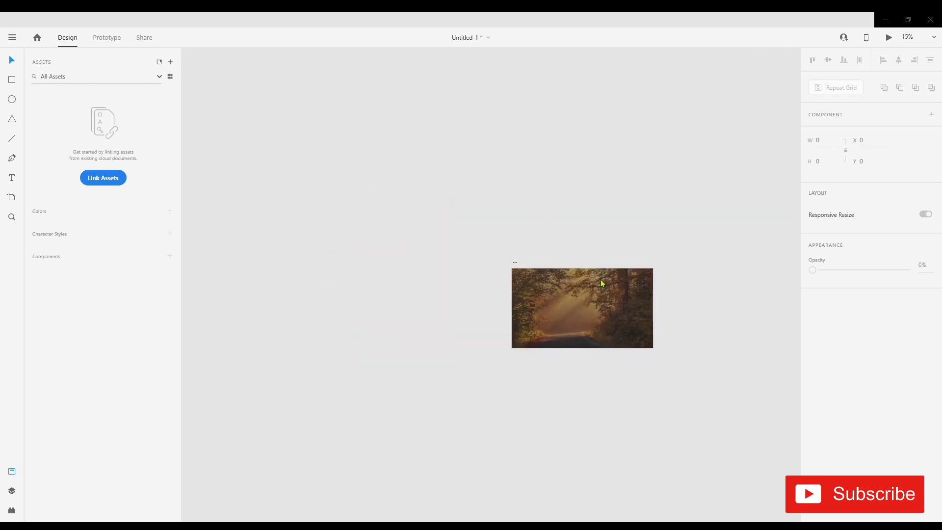
click(632, 373)
scroll(608, 322, up, 4)
drag(612, 322, 522, 310)
key(t)
click(494, 146)
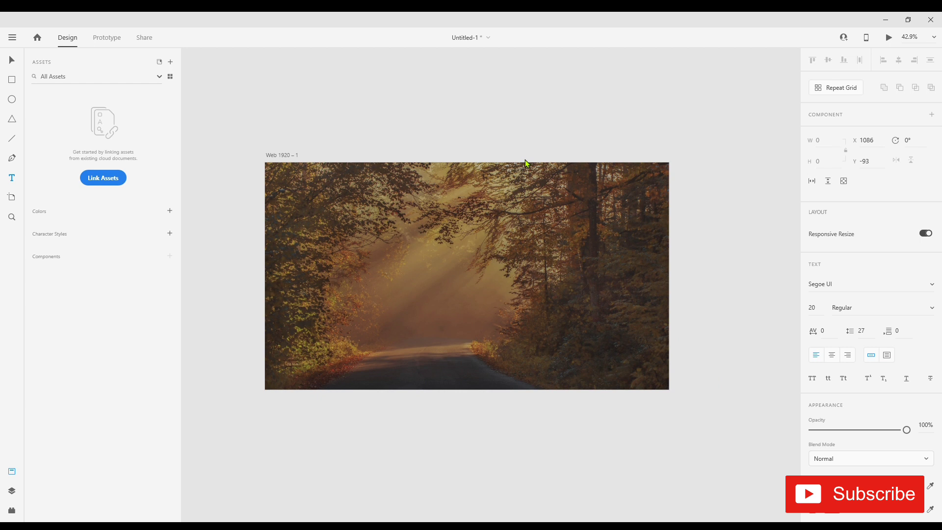
click(843, 287)
key(Return)
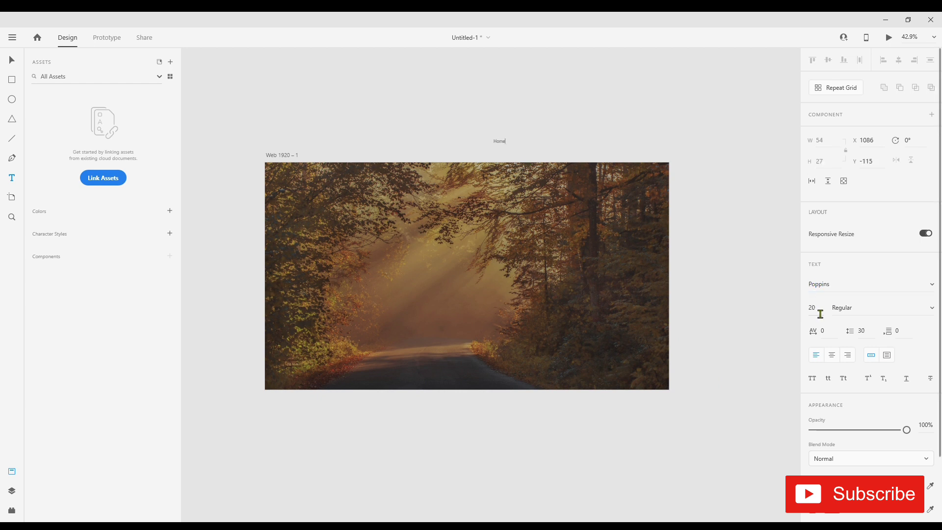
key(Return)
click(848, 291)
text(Poppins)
key(Return)
Step: Move the "Home" label onto the photo at about X 1203, Y 86 and fill it with #FFFFFF
click(14, 61)
click(484, 131)
drag(500, 141, 525, 183)
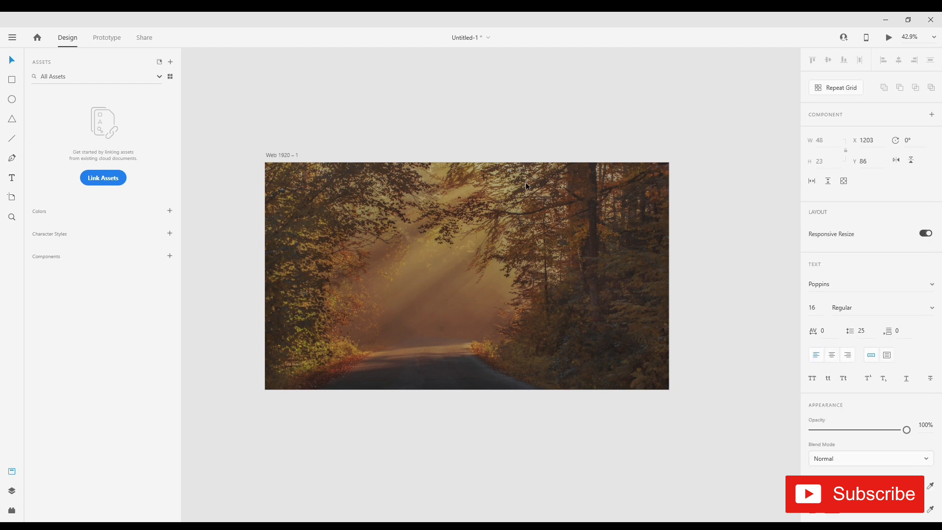
scroll(848, 343, down, 3)
click(830, 411)
drag(712, 403, 162, 79)
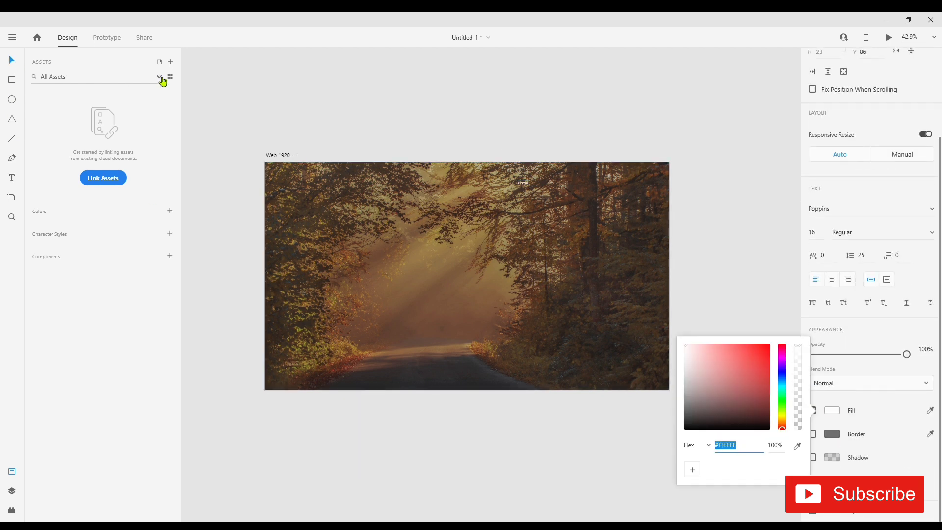
Step: Save the "Home" label's white fill to the document's color assets
click(170, 63)
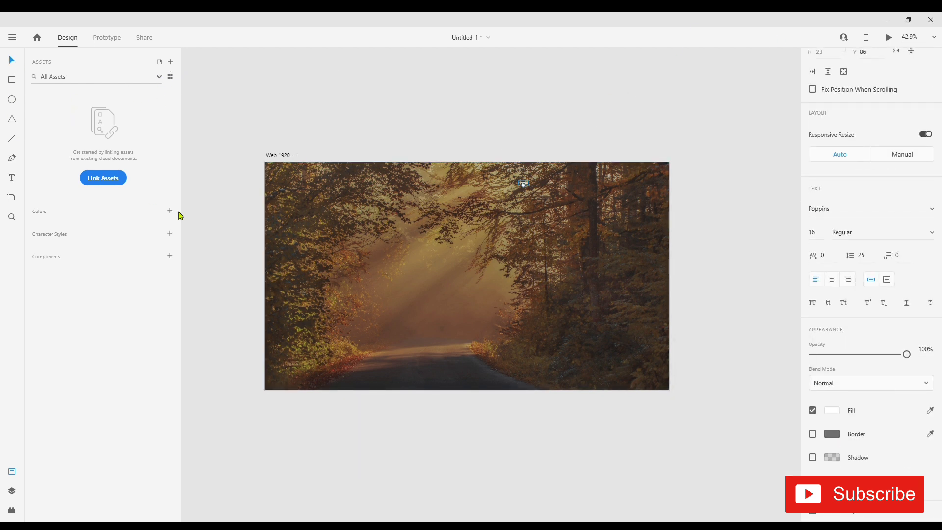
click(170, 210)
click(531, 181)
scroll(545, 191, up, 5)
click(475, 162)
scroll(530, 217, down, 5)
Step: Change the overlay rectangle's fill to a black linear gradient that fades to transparent at one end
click(539, 307)
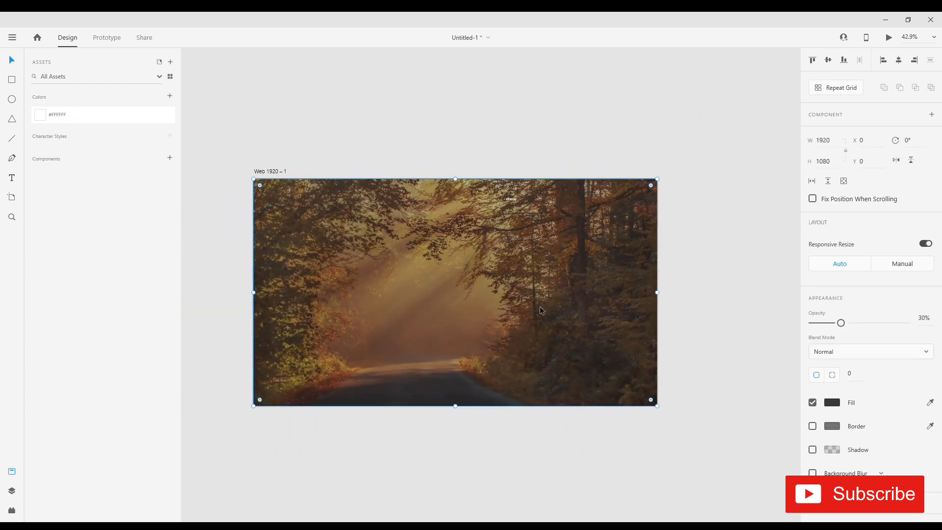
click(832, 405)
click(721, 330)
click(716, 358)
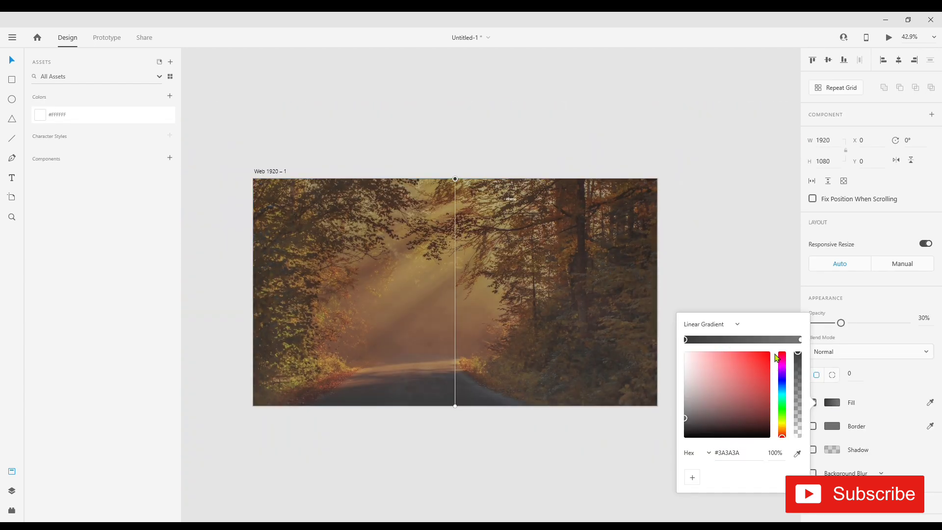
click(800, 340)
drag(690, 412, 686, 451)
click(685, 340)
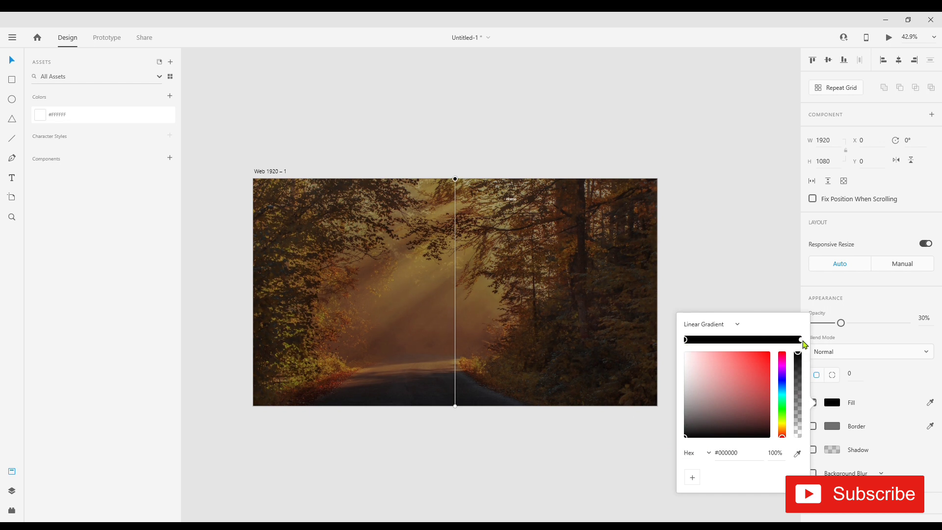
drag(797, 354, 798, 449)
click(689, 289)
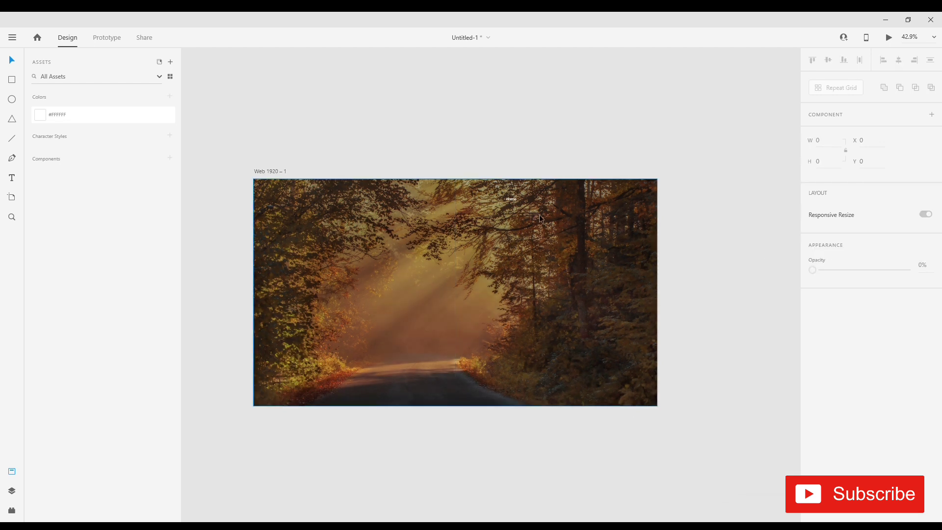
Step: Set the "Home" label's text size to 18 and the gradient overlay's opacity to 76%
click(514, 202)
scroll(511, 227, up, 1)
click(820, 340)
click(747, 262)
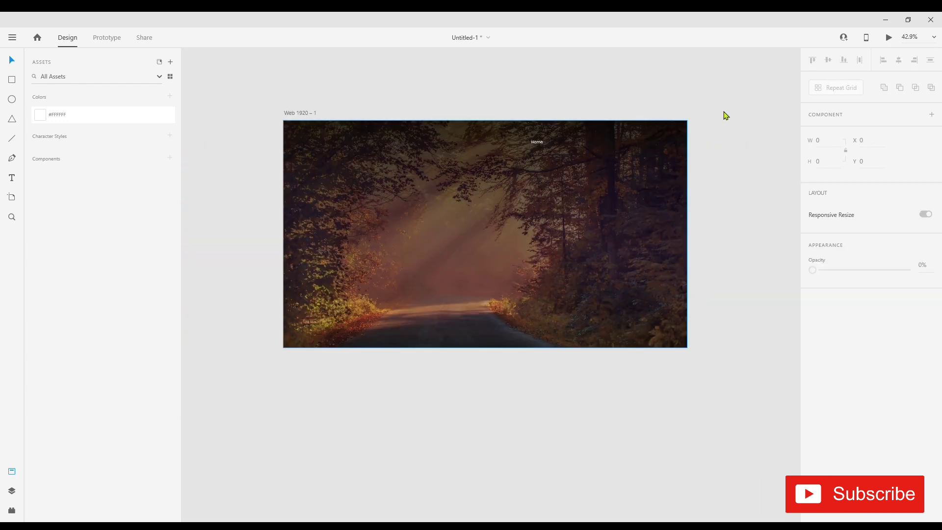
Step: Duplicate the "Home" label to its right at about X 1282 and change the copy's text to "About"
scroll(502, 222, up, 2)
drag(564, 115, 603, 115)
double_click(603, 116)
text(About)
key(Escape)
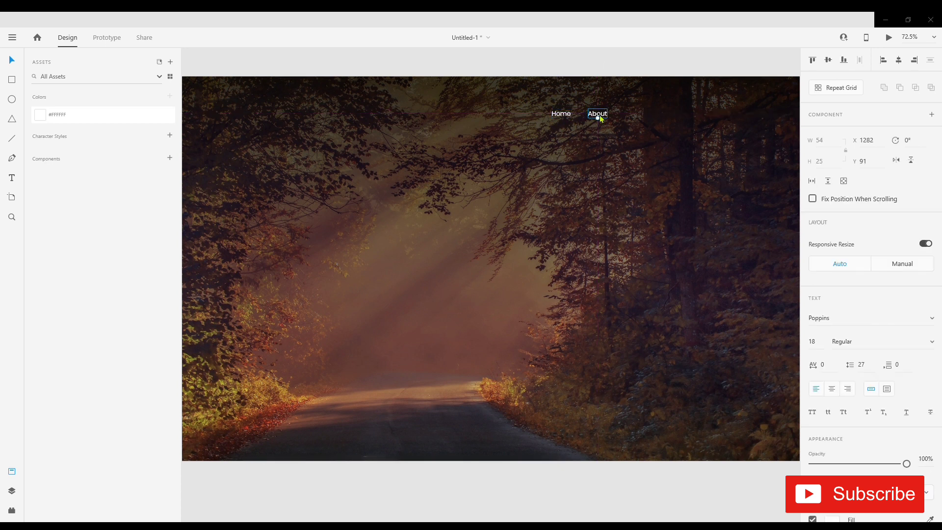
Step: Duplicate the "About" label to its right at about X 1384 and change the copy's text to "Features"
drag(600, 115, 643, 116)
double_click(643, 115)
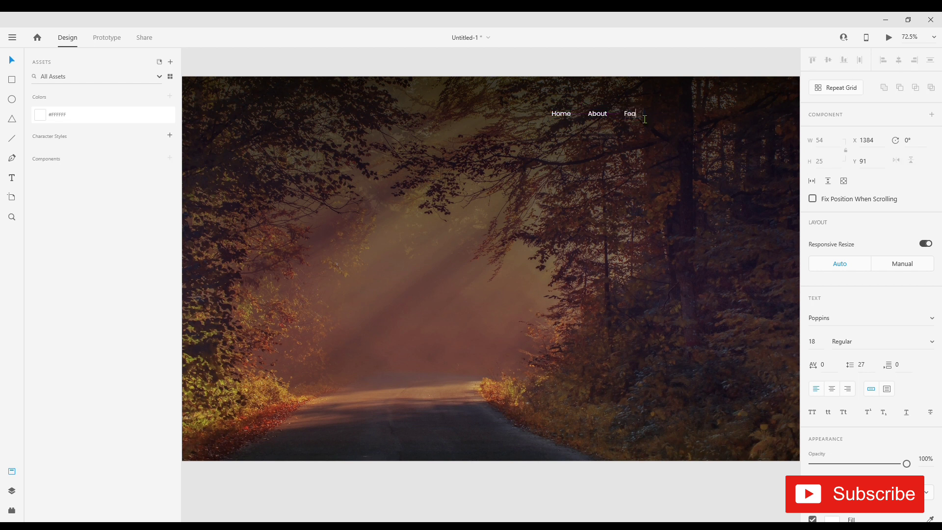
text(Features)
key(Escape)
Step: Duplicate the "Features" label to its right at about X 1510 and change the copy's text to "Contact"
drag(646, 115, 691, 117)
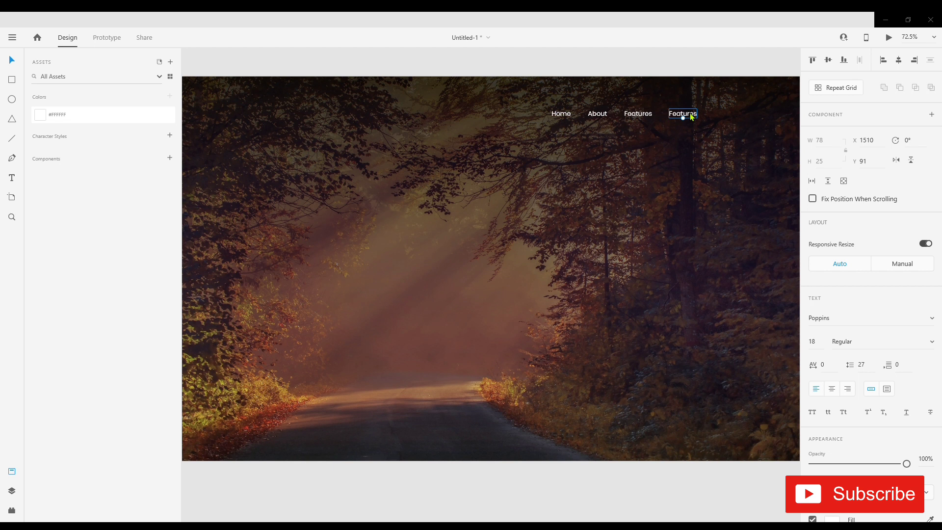
double_click(690, 115)
text(Contact)
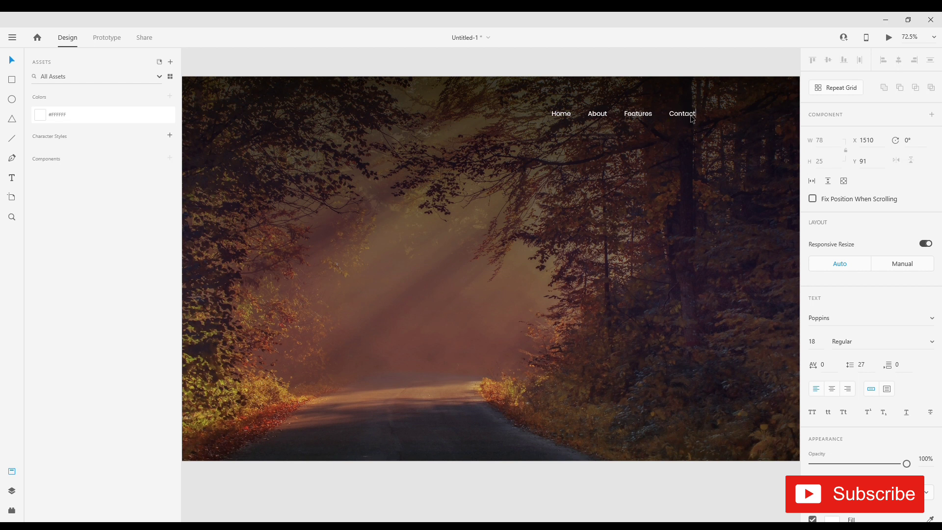
click(679, 67)
Step: Duplicate the "Contact" label to its right at about X 1632 and change the copy's text to "Sign n"
drag(708, 135, 663, 118)
double_click(660, 118)
text(Si)
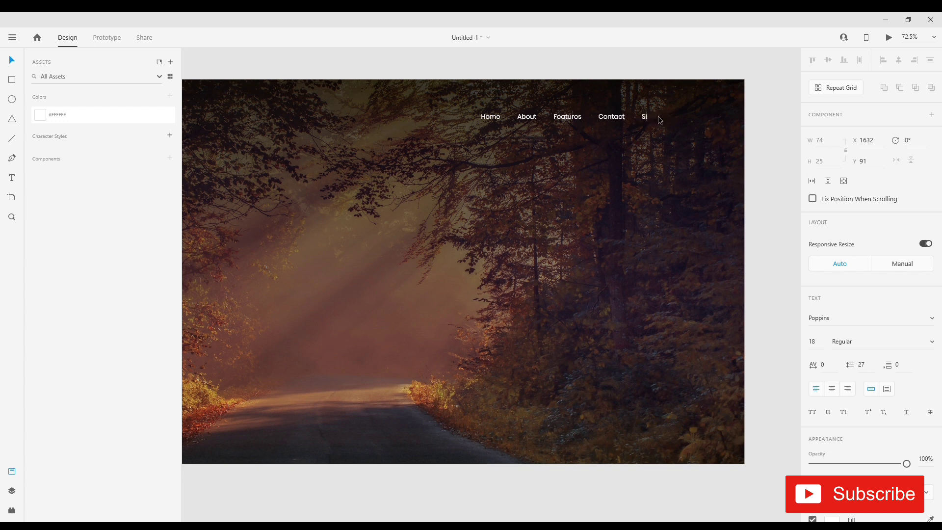
key(Escape)
scroll(774, 157, right, 2)
drag(715, 225, 626, 205)
scroll(611, 222, left, 2)
click(634, 118)
Step: Draw a borderless button rectangle about 148 × 63 around the "Sign n" label
key(r)
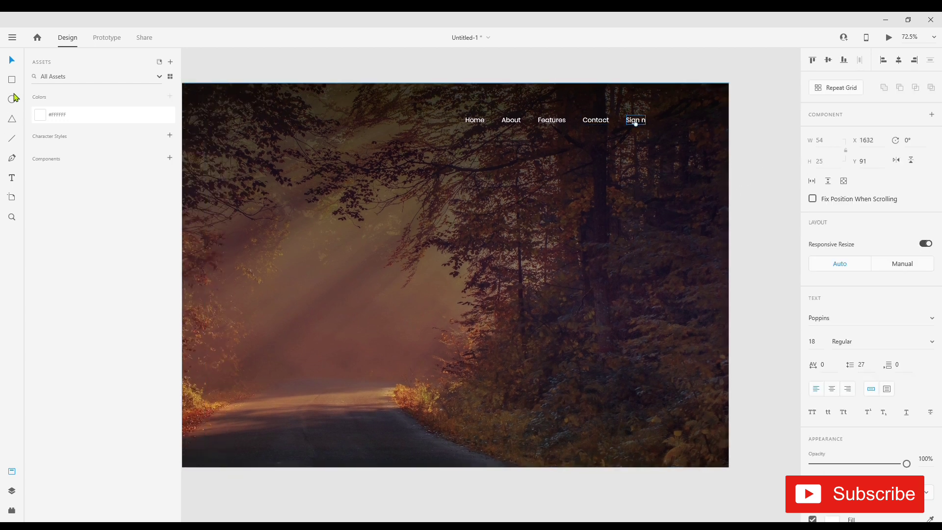
drag(620, 109, 674, 131)
key(Escape)
click(647, 120)
Step: Fill the button rectangle with bright yellow and place the "Sign n" label in front of it at about X 1661
click(832, 402)
drag(782, 428, 782, 420)
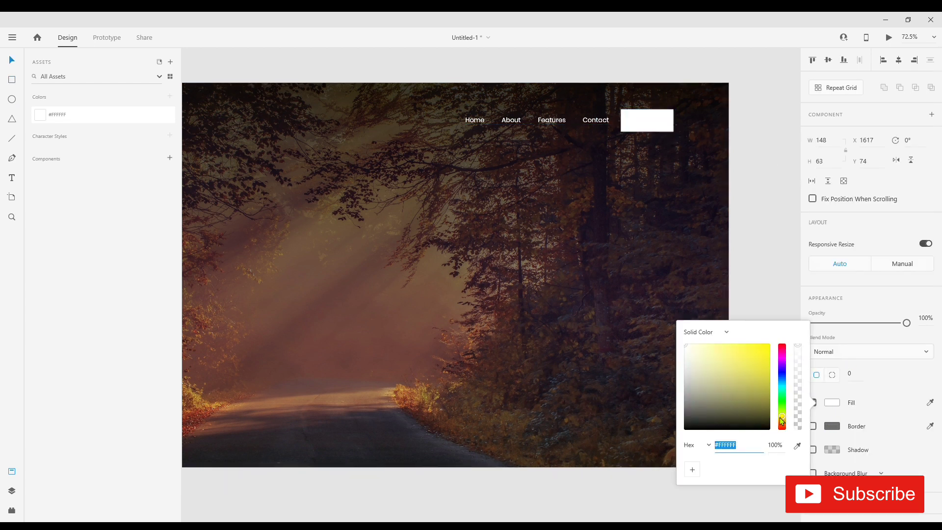
drag(756, 360, 758, 357)
click(783, 420)
drag(783, 418, 783, 417)
drag(763, 352, 755, 347)
click(758, 196)
scroll(694, 112, up, 5)
click(605, 140)
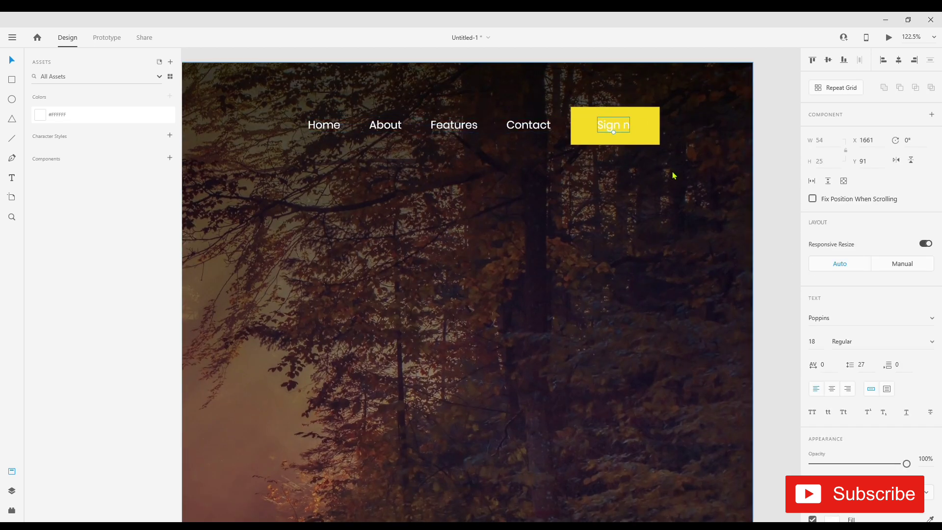
Step: Refine the button rectangle's fill color to an amber yellow-orange
click(646, 133)
click(832, 402)
mouse_move(758, 358)
mouse_down()
mouse_move(751, 354)
mouse_move(764, 371)
mouse_move(760, 360)
mouse_up()
drag(781, 416, 784, 419)
click(669, 166)
click(833, 403)
mouse_move(761, 359)
mouse_down()
mouse_move(745, 361)
mouse_move(773, 368)
mouse_up()
drag(781, 418, 782, 417)
drag(763, 361, 763, 356)
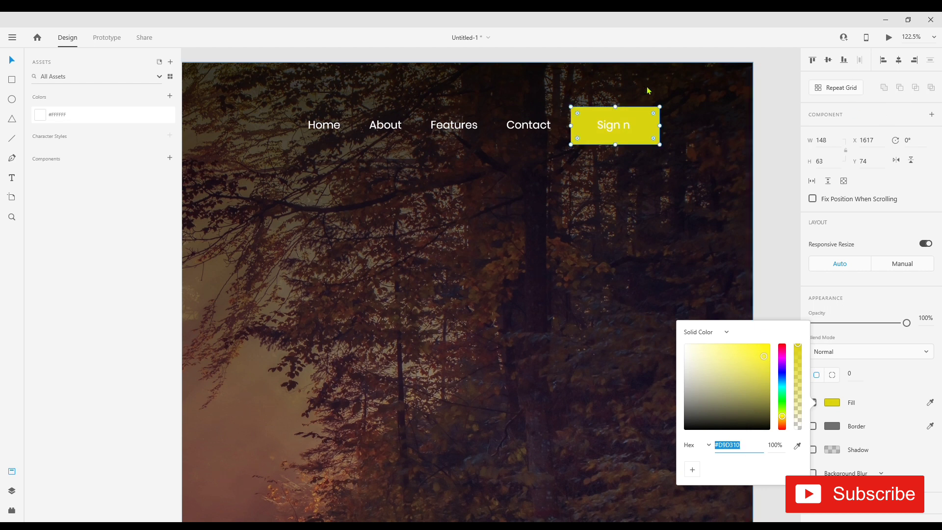
key(Return)
click(579, 164)
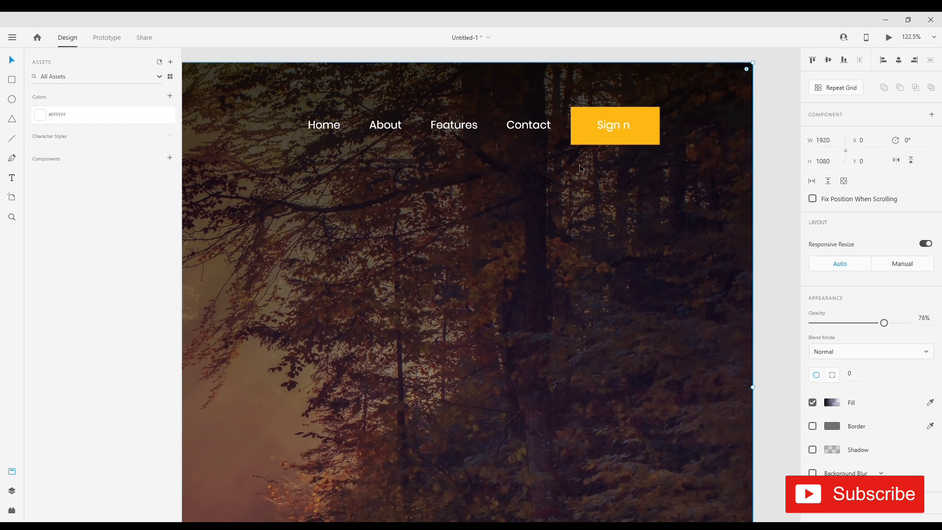
Step: Set the text size of the Home, About, Features, Contact and "Sign n" labels to 16
click(613, 126)
click(528, 125)
shift+click(454, 126)
shift+click(385, 126)
shift+click(329, 128)
click(822, 347)
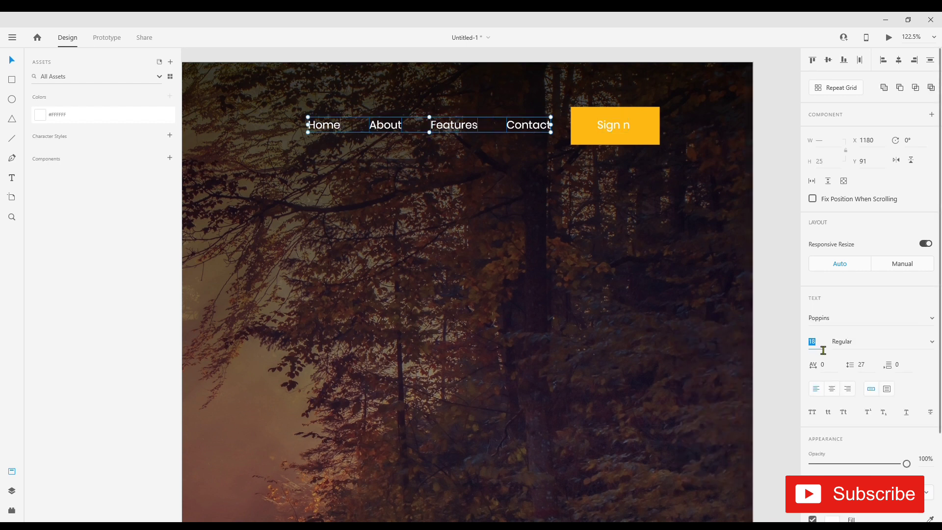
text(16)
key(Return)
click(619, 129)
text(16)
key(Return)
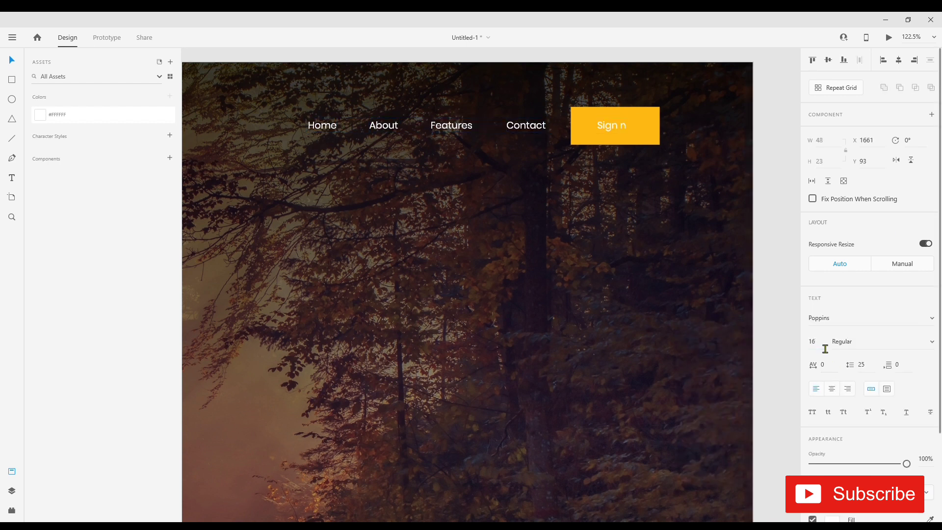
Step: Give the amber button rectangle a corner radius of 8 and shrink it to about 120 × 51
click(643, 133)
text(8)
key(Return)
drag(616, 144, 651, 127)
Step: Center the "Sign n" label horizontally and vertically on the button rectangle and group the two
shift+click(620, 128)
click(898, 61)
click(828, 59)
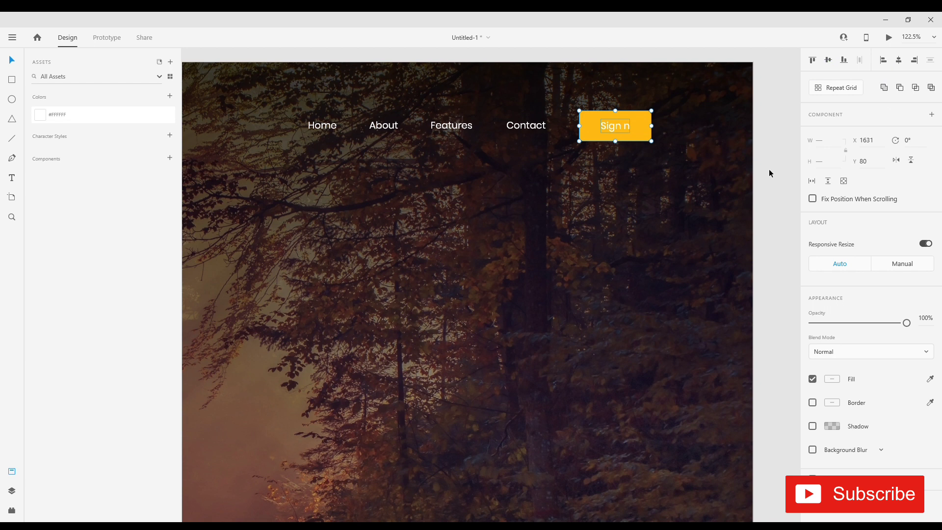
key(ctrl+g)
click(757, 186)
Step: Shift the "Sign n" button and the four navigation labels to the right, keeping the labels together as a group
click(636, 134)
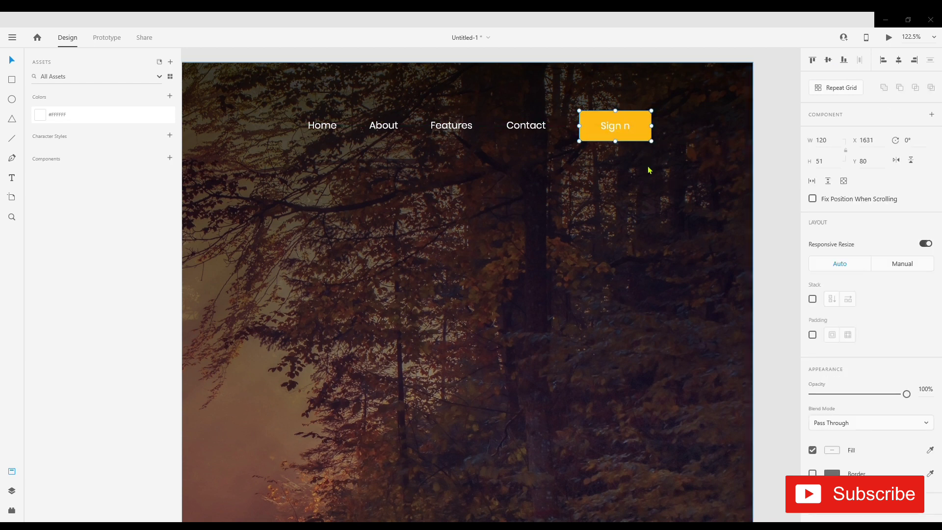
drag(632, 138, 676, 137)
click(530, 127)
shift+click(456, 126)
shift+click(385, 126)
shift+click(326, 126)
drag(527, 127, 568, 126)
scroll(668, 157, down, 3)
drag(756, 193, 546, 118)
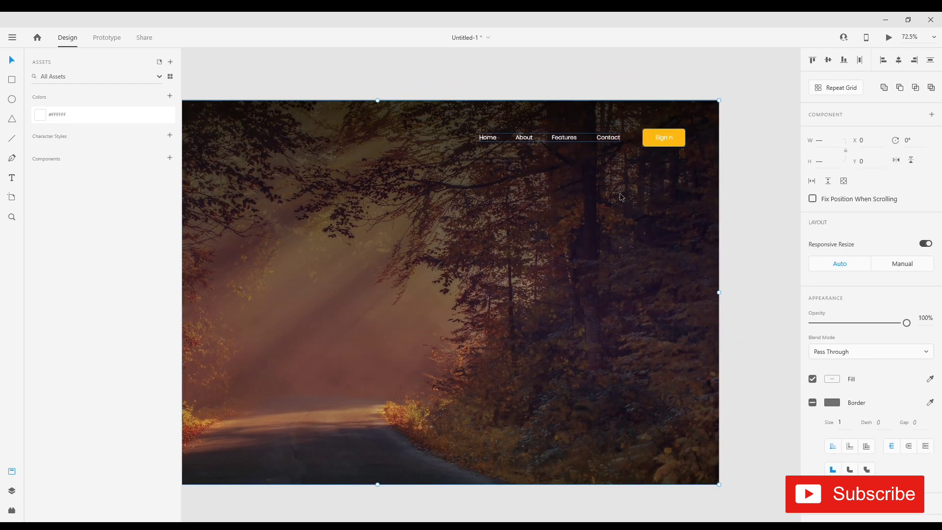
click(763, 218)
Step: Move the navigation labels and the "Sign n" button together up and slightly right, to about X 1262, Y 54
click(665, 138)
shift+click(608, 138)
drag(669, 139, 675, 130)
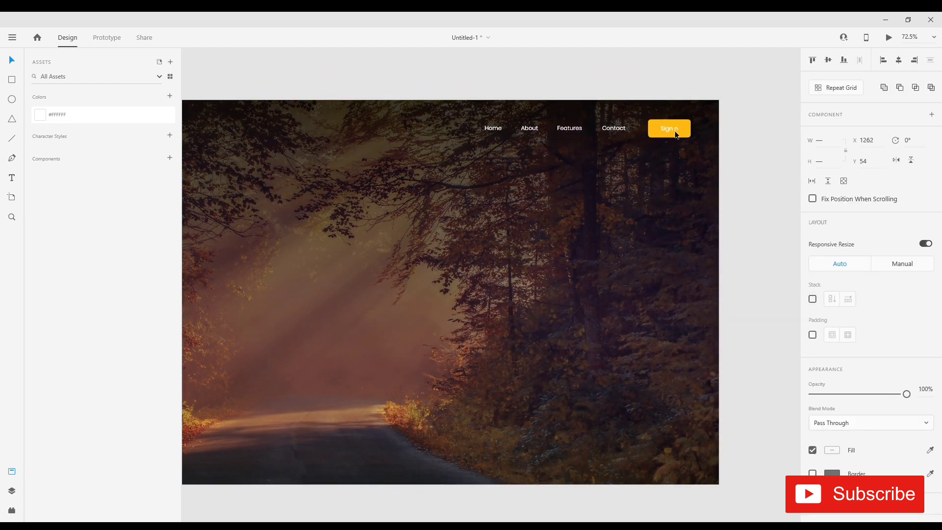
scroll(619, 161, down, 3)
click(719, 189)
Step: Create a white circle about 46 × 46 near the artboard's upper-left corner and duplicate it overlapping to the right at about X 98
scroll(387, 201, up, 2)
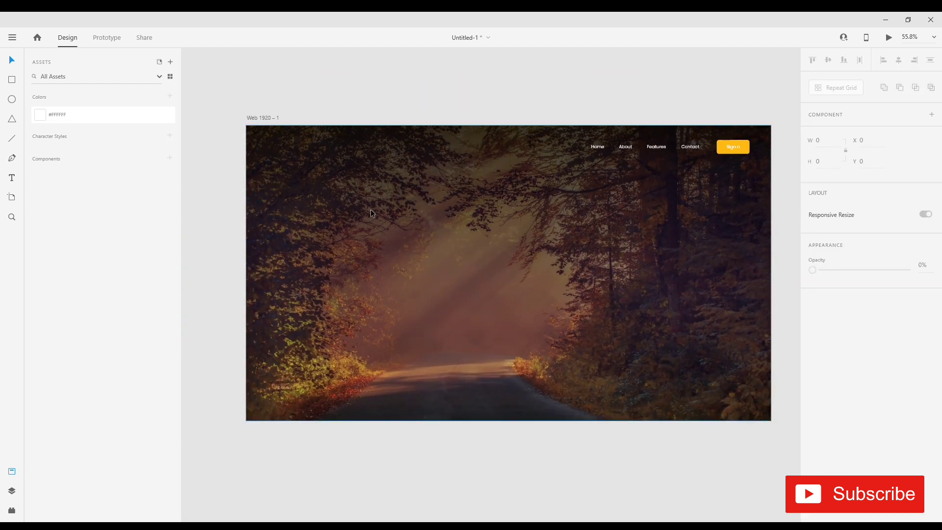
scroll(286, 141, up, 2)
mouse_move(247, 132)
mouse_down()
mouse_move(267, 152)
mouse_move(261, 137)
mouse_up()
click(247, 89)
scroll(276, 160, up, 2)
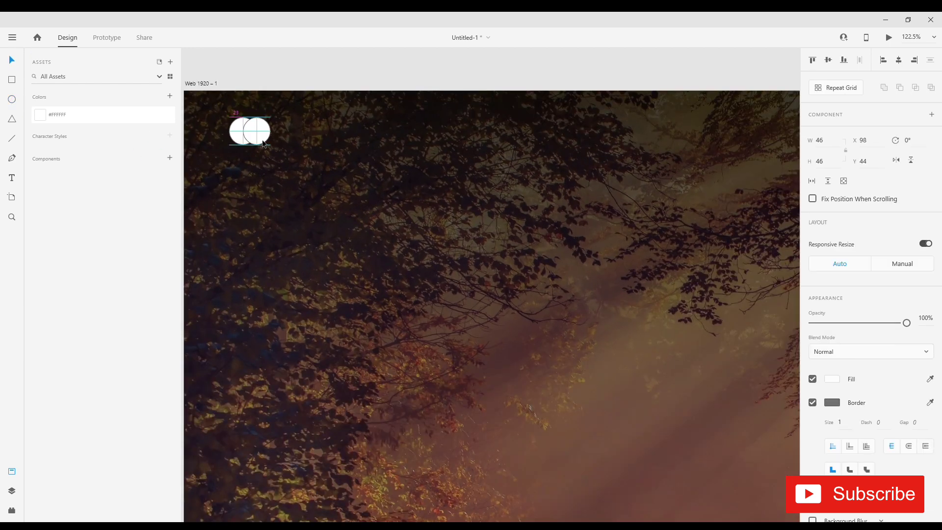
Step: Fill the right-hand circle with the amber color sampled from the "Sign n" button
scroll(521, 270, down, 4)
drag(577, 292, 494, 288)
key(i)
click(699, 215)
click(368, 146)
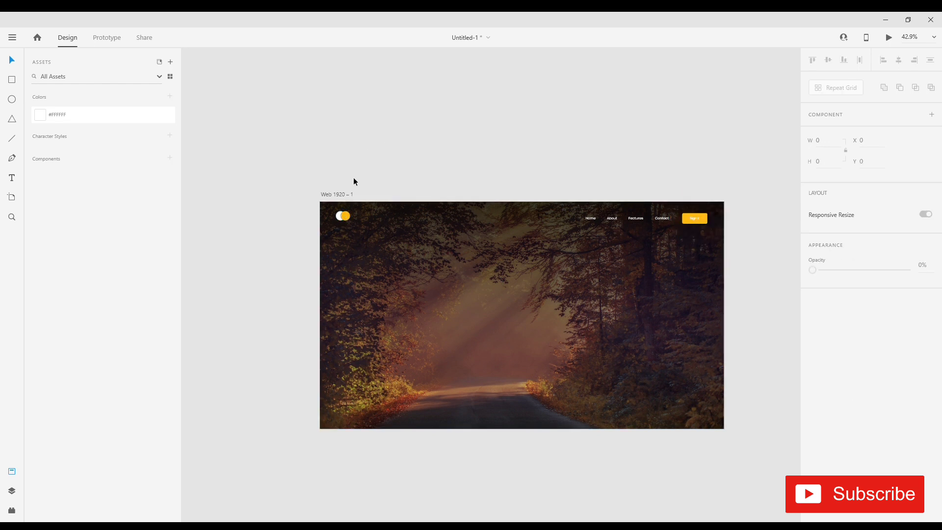
Step: Remove the border from both overlapping logo circles
scroll(368, 227, up, 3)
click(302, 202)
shift+click(320, 202)
click(812, 402)
Step: Enlarge the two overlapping circles and group them as a logo of about 91 × 61 at X 86, Y 54
scroll(341, 200, down, 3)
scroll(358, 207, up, 2)
drag(350, 215, 367, 227)
drag(348, 210, 356, 210)
click(377, 151)
scroll(426, 179, down, 2)
drag(416, 201, 347, 193)
click(354, 193)
shift+click(335, 193)
key(ctrl+g)
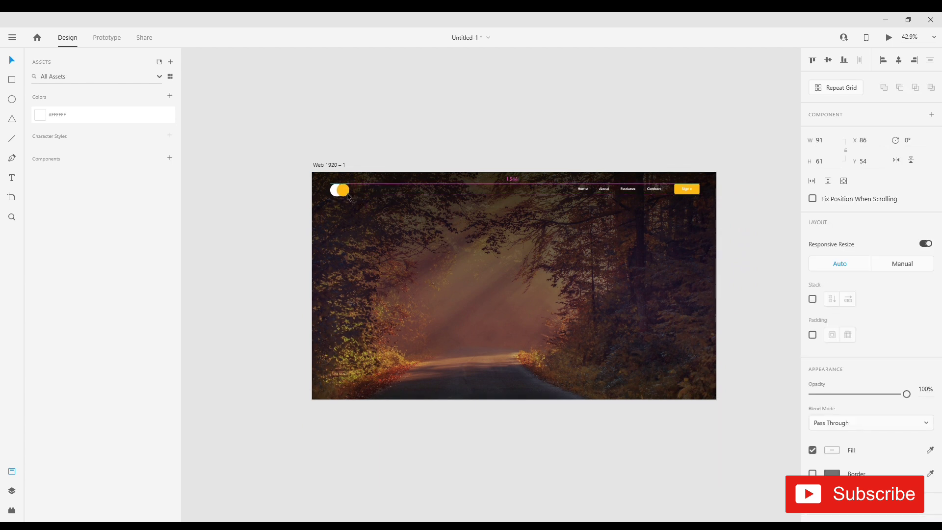
Step: Add the white text label "Design School" to the right of the circle logo
scroll(393, 211, up, 2)
key(t)
click(362, 189)
text(Design Scho)
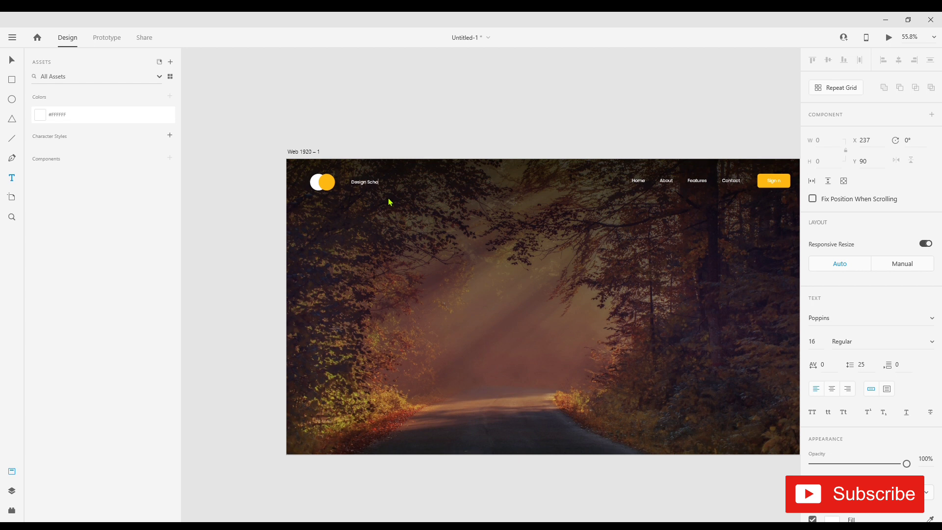
key(Escape)
Step: Move the "Design School" label closer to the logo circles and group it with them
drag(372, 185, 342, 166)
scroll(363, 197, up, 5)
shift+click(227, 135)
key(ctrl+g)
scroll(392, 178, down, 6)
click(392, 177)
Step: Set the font size of the "Design School" label inside the logo group to 20
double_click(341, 162)
click(821, 335)
text(20)
key(Return)
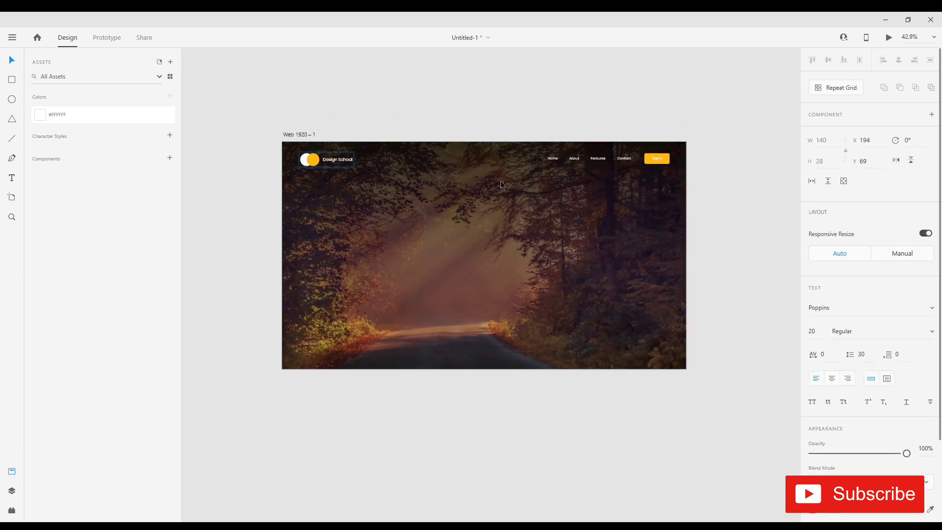
click(471, 189)
Step: Add the text heading "Creative Designer" on the photo below the logo
scroll(466, 182, down, 2)
drag(496, 228, 467, 219)
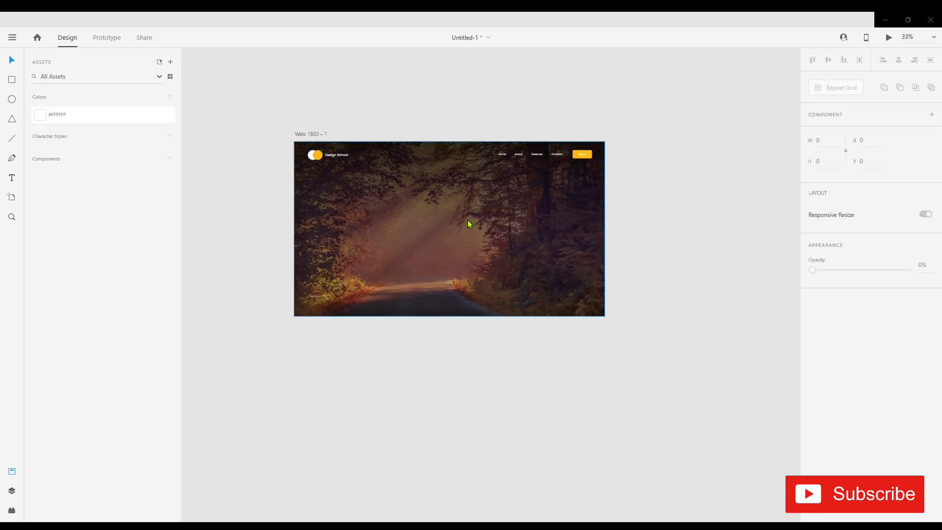
key(t)
click(311, 195)
text(Design)
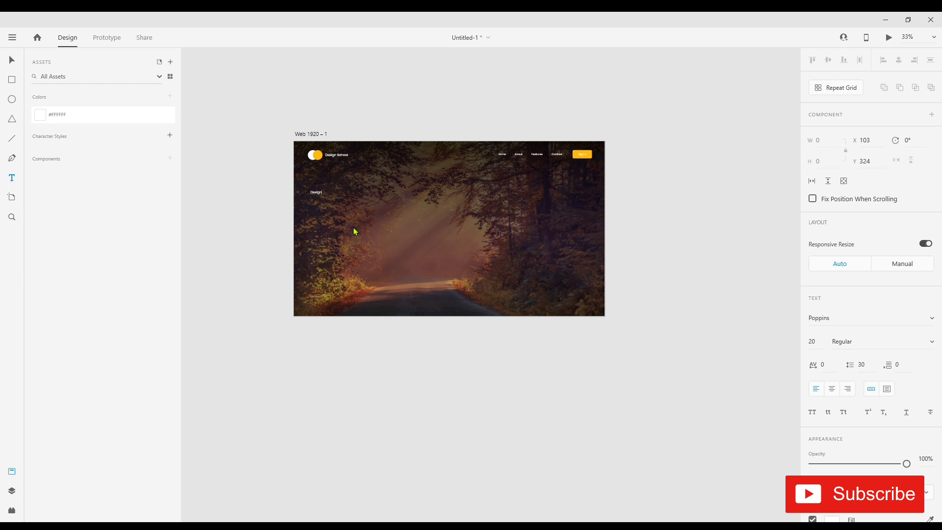
key(ctrl+a)
text(Creative Designer)
key(Escape)
Step: Set the "Creative Designer" heading to size 48 in SemiBold
click(814, 342)
text(48)
key(Return)
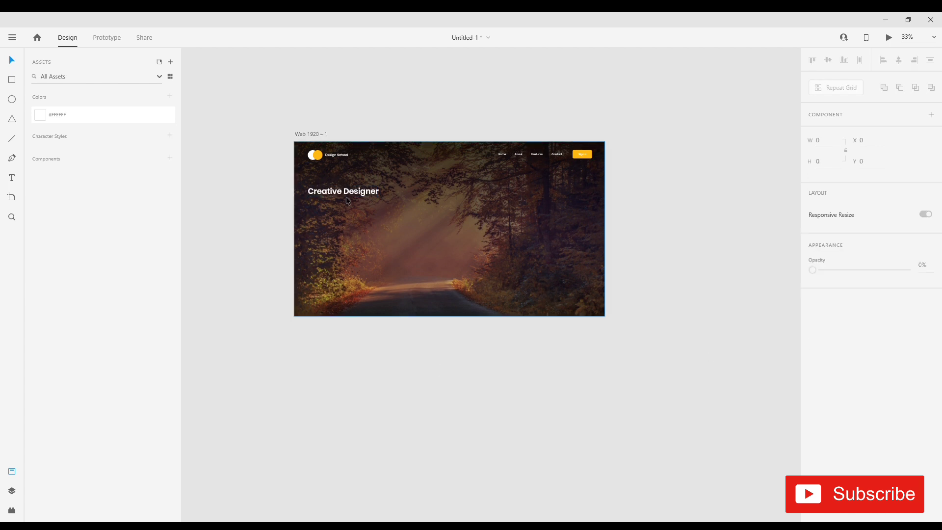
Step: Duplicate the "Creative Designer" heading directly below at about Y 532 and change the copy's text to "Save the world"
scroll(347, 223, up, 3)
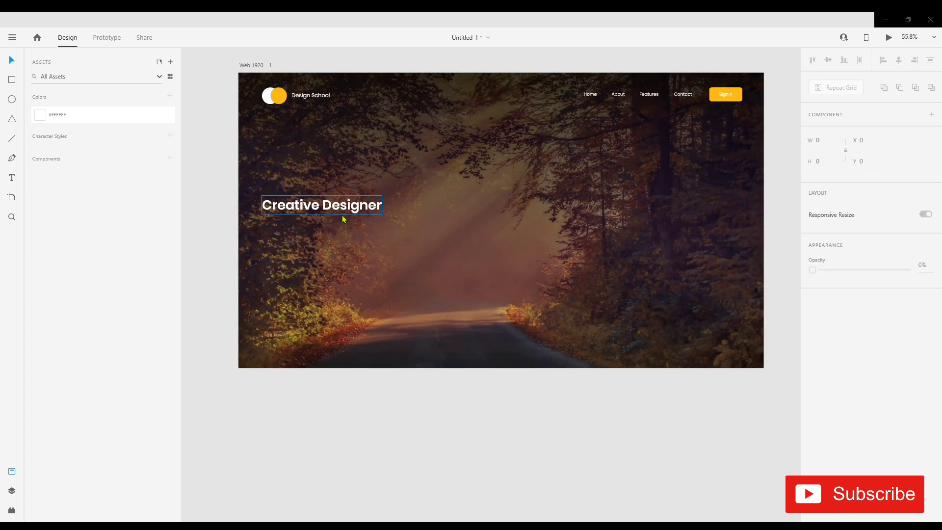
drag(301, 216, 301, 239)
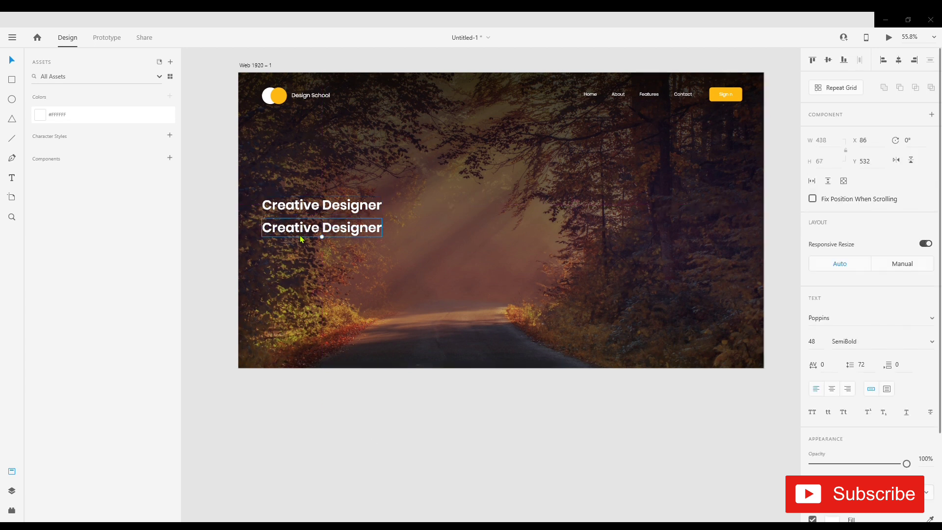
double_click(318, 237)
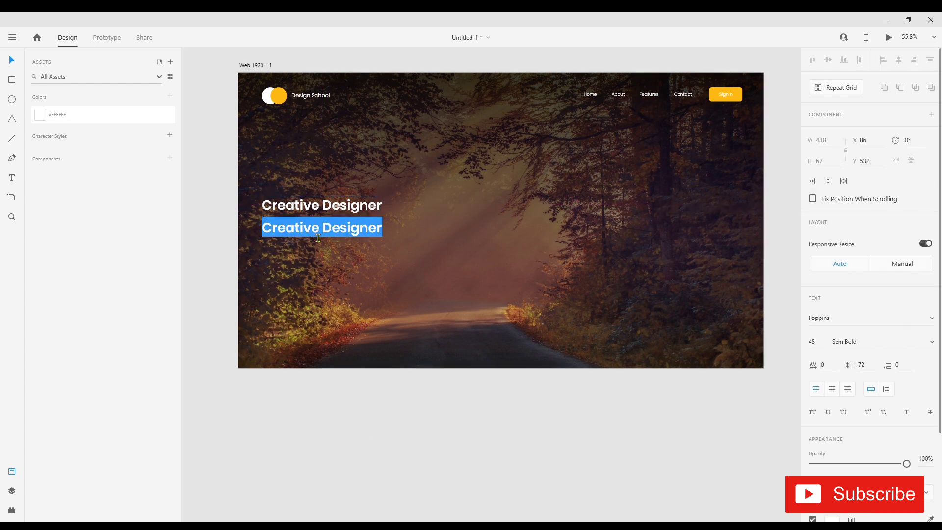
text(Save the world)
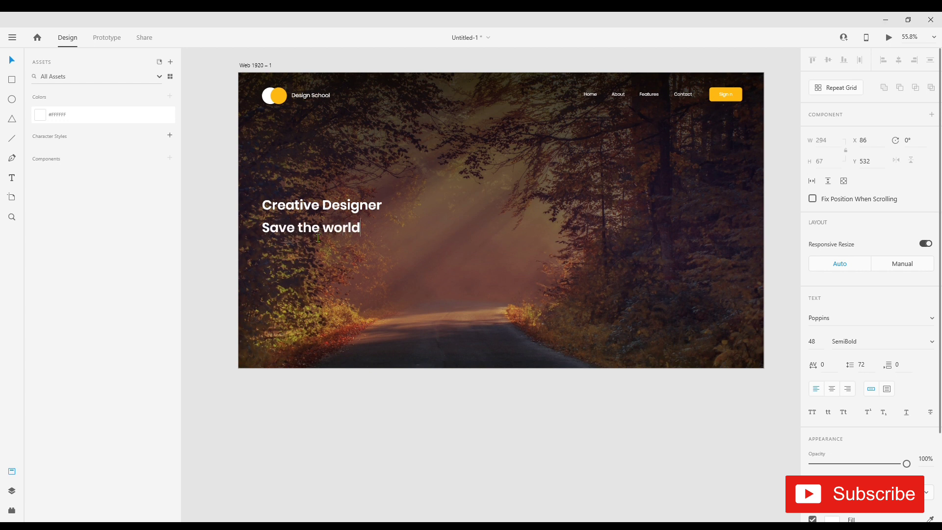
key(Escape)
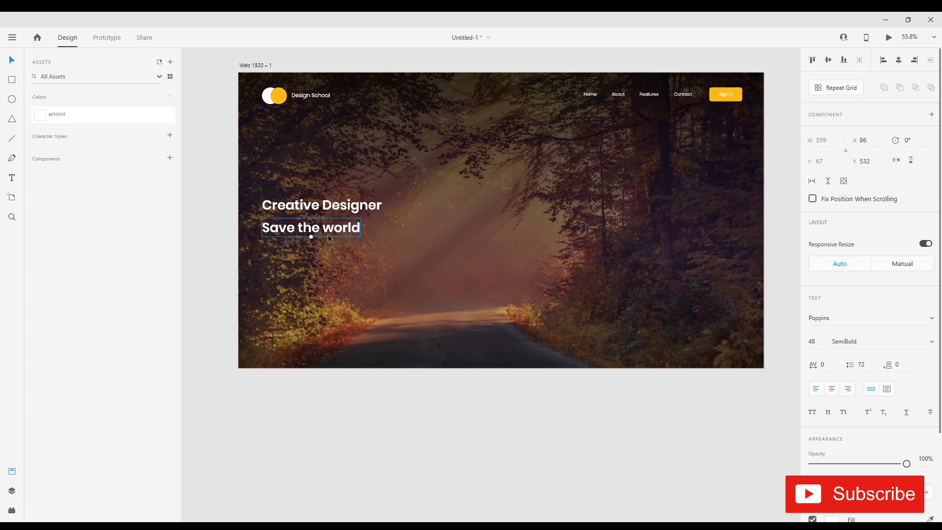
Step: Set the font weight of the "Creative Designer" heading to Light
click(319, 206)
click(913, 347)
text(Light)
key(Return)
Step: Set the font size of the "Save the world" heading to 60
click(323, 232)
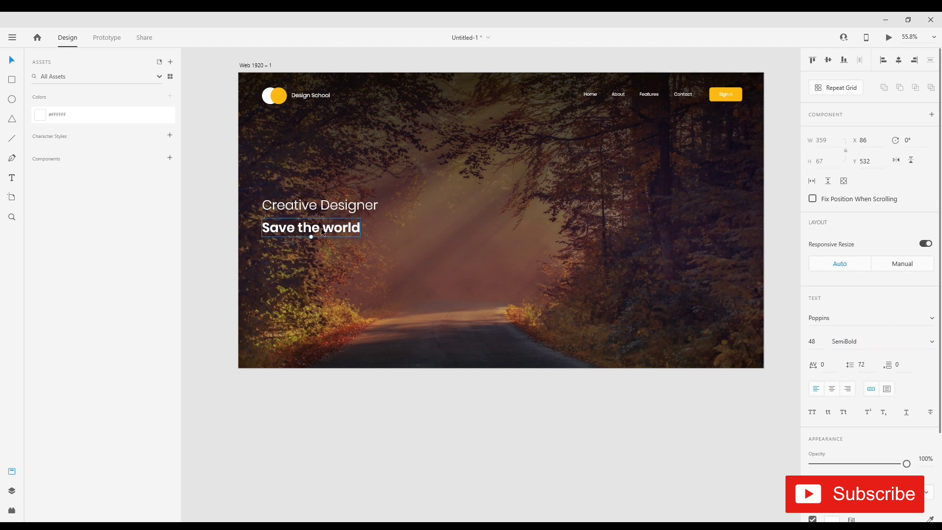
text(60)
key(Return)
click(492, 411)
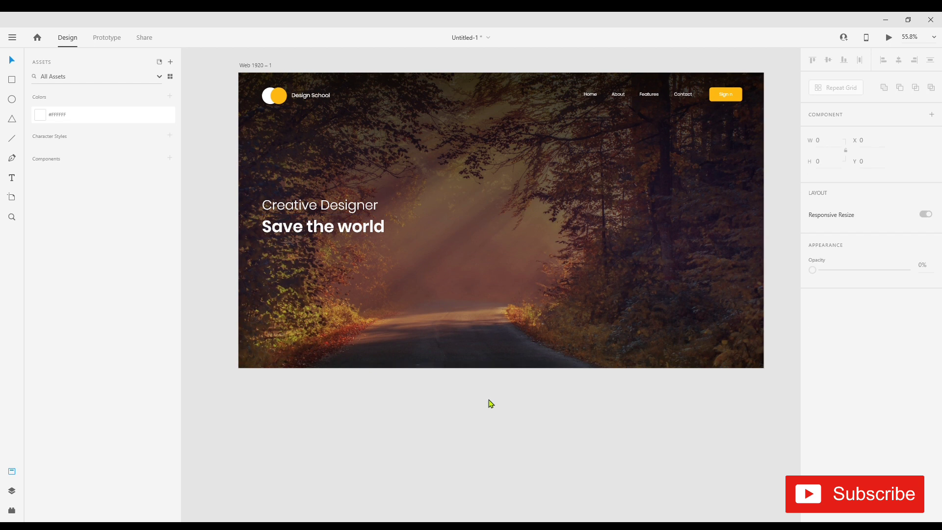
Step: Set the font size of the "Creative Designer" heading to 40
click(360, 207)
text(4)
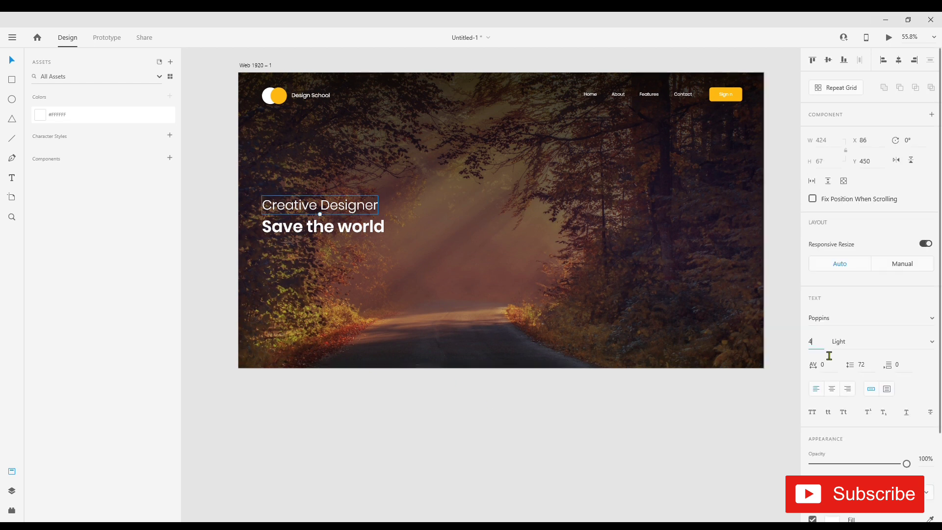
text(0)
key(Return)
click(408, 406)
Step: Duplicate "Save the world" to its right, color the copy with the logo's amber, and save that color to the document assets
alt+drag(337, 229, 469, 229)
key(i)
click(278, 98)
click(410, 399)
click(417, 231)
click(170, 97)
click(434, 269)
Step: Replace the text of the amber copy with "$2M"
double_click(441, 227)
text(2+)
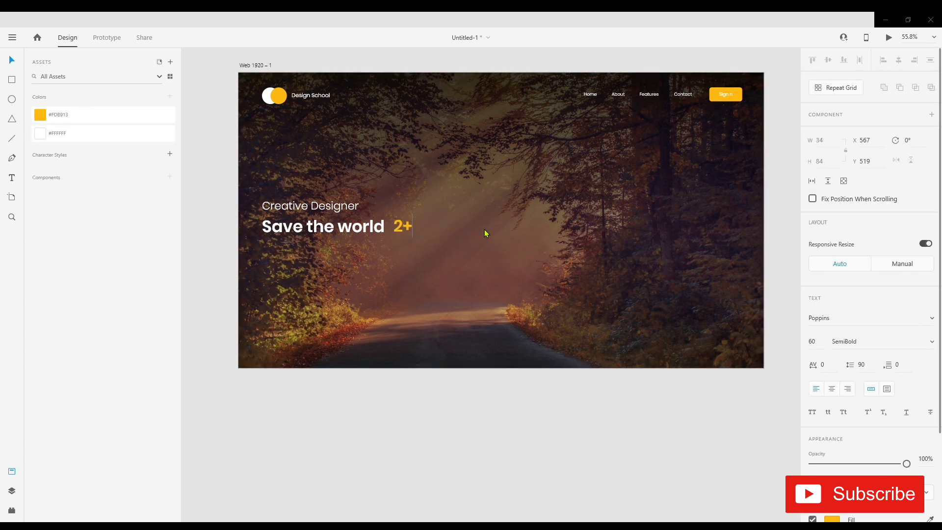
key(ctrl+a)
key(Left)
text(%)
key(BackSpace)
text($)
key(BackSpace)
text(m+)
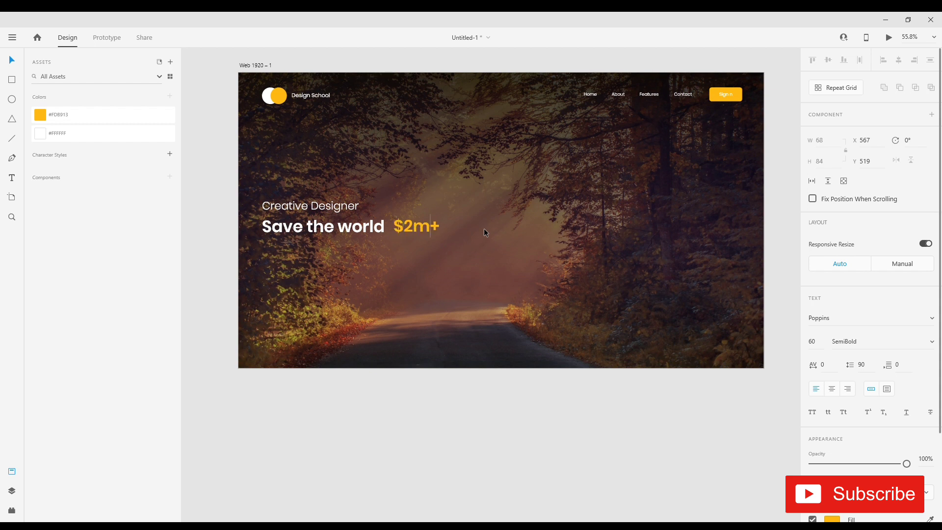
key(BackSpace)
key(BackSpace)
text(M)
Step: Set the font size of the amber "$2M" label to 30
key(ctrl+a)
click(821, 346)
text(30)
key(Return)
key(Escape)
Step: Move the "$2M" label closer to "Save the world", to about X 552
scroll(391, 286, up, 1)
scroll(391, 282, up, 6)
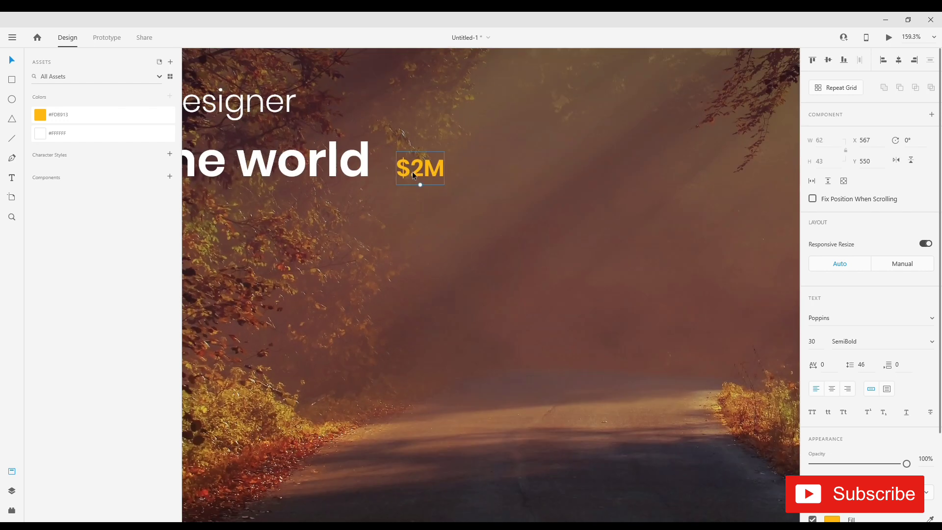
drag(411, 172, 399, 172)
scroll(426, 218, down, 8)
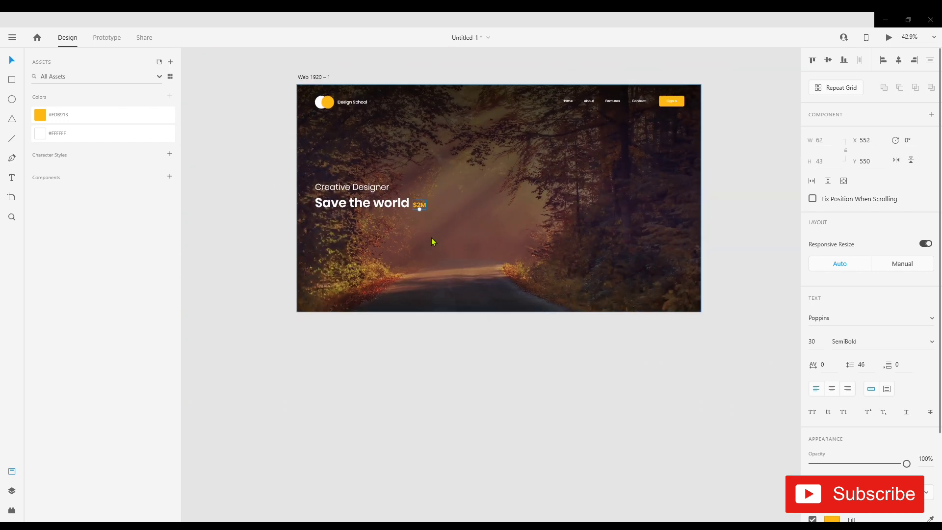
click(431, 237)
Step: Draw a horizontal line about 100 long below "Save the world" and give it a white border of size 4
scroll(382, 238, up, 5)
click(12, 138)
drag(270, 198, 310, 198)
click(830, 380)
drag(701, 328, 683, 312)
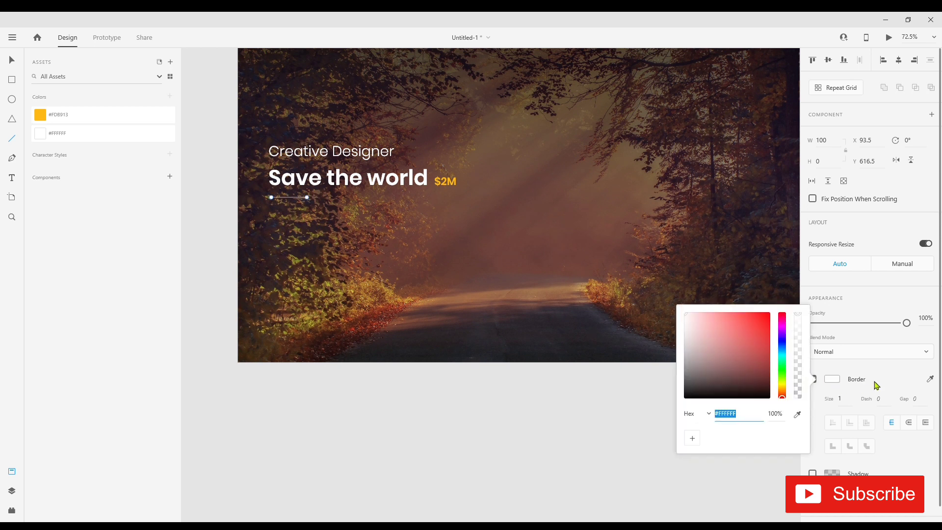
click(854, 404)
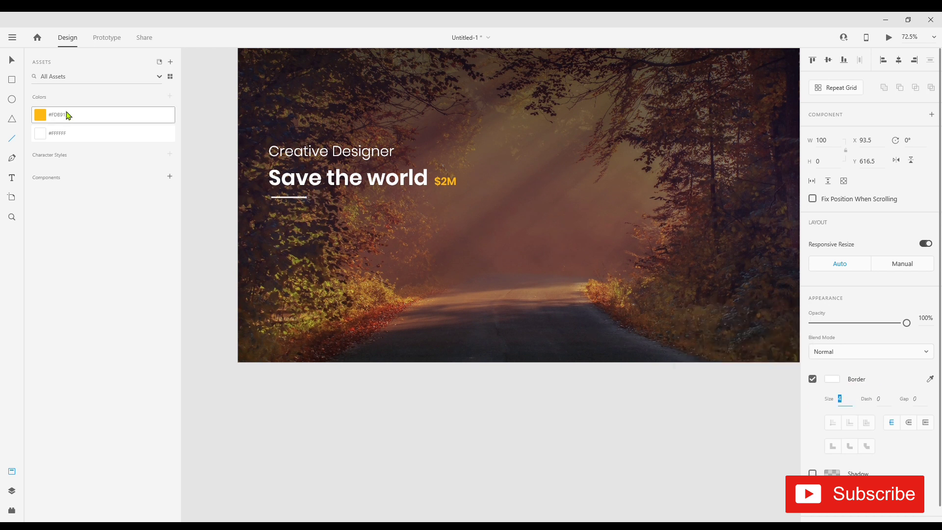
Step: Shorten the white line below "Save the world" and adjust its position under the heading
click(9, 62)
click(372, 290)
scroll(303, 202, up, 3)
click(302, 190)
mouse_move(311, 189)
mouse_down()
mouse_move(280, 190)
mouse_move(319, 198)
mouse_up()
scroll(314, 200, down, 5)
click(386, 369)
click(301, 198)
scroll(302, 198, up, 4)
Step: Add a text box about 526 × 80 below the line with the "It is a long established fact" paragraph, colored white #FFFFFF
key(t)
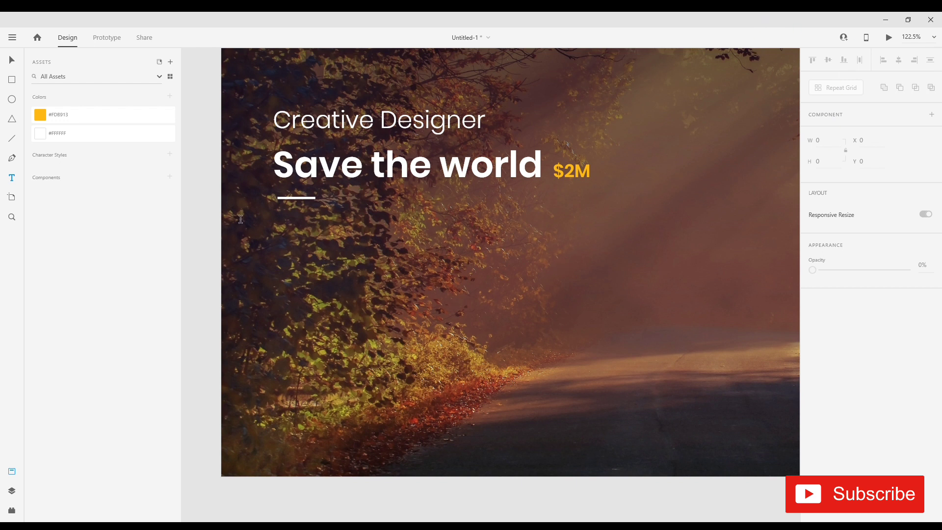
click(11, 177)
drag(277, 219, 593, 267)
text(It is a long established fact that a reader will be distracted by the readable content of a page when looking at its layout. The point of using Lorem Ipsum is that it has a more-or-less normal distribution of letters, as opposed t)
key(ctrl+a)
click(48, 134)
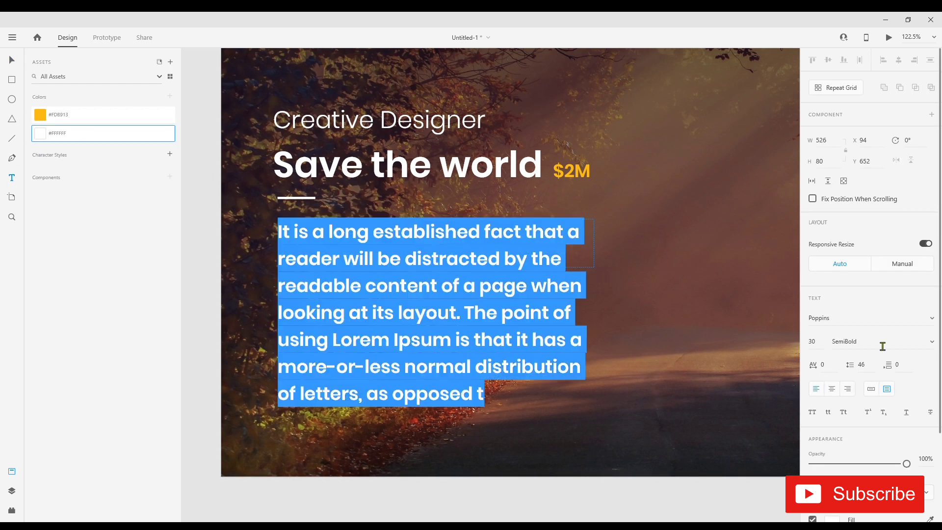
Step: Set the paragraph text to Poppins Regular at size 16
click(870, 261)
click(822, 348)
text(16)
key(Return)
Step: Trim the paragraph to end at "Lorem Ipsum is that." and reduce the text box height to about 93
click(330, 382)
mouse_move(436, 268)
mouse_down()
mouse_move(436, 285)
mouse_move(450, 264)
mouse_up()
click(455, 277)
key(BackSpace)
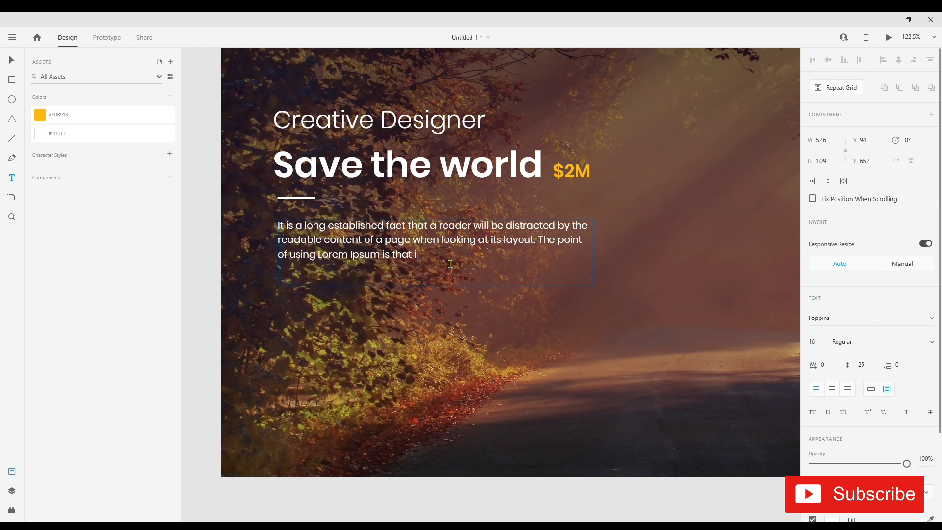
click(436, 313)
drag(440, 288, 437, 280)
key(ctrl+z)
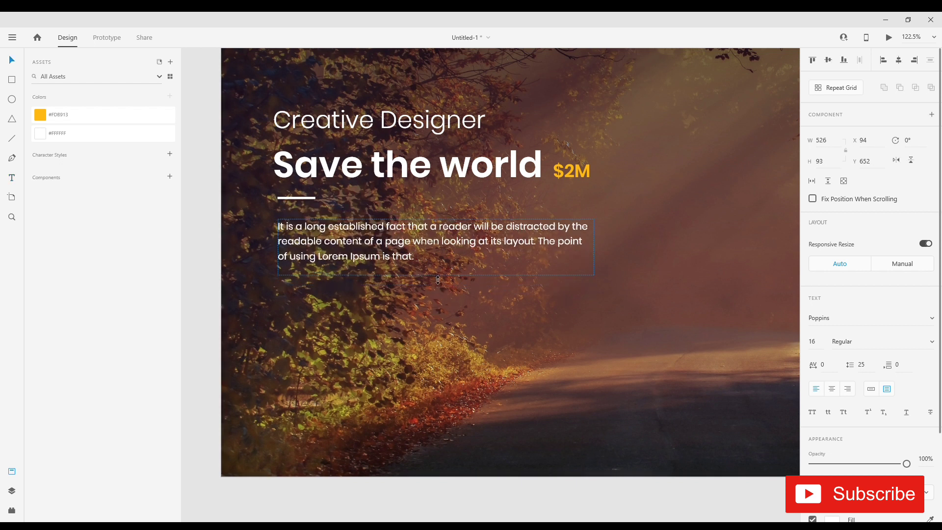
Step: Lock the background image and move the headings, line and paragraph up together to about Y 398
click(434, 321)
scroll(434, 321, down, 3)
click(558, 427)
scroll(454, 362, down, 3)
drag(343, 241, 452, 343)
drag(444, 300, 443, 293)
key(ctrl+z)
drag(456, 427, 534, 344)
key(ctrl+l)
drag(353, 244, 445, 289)
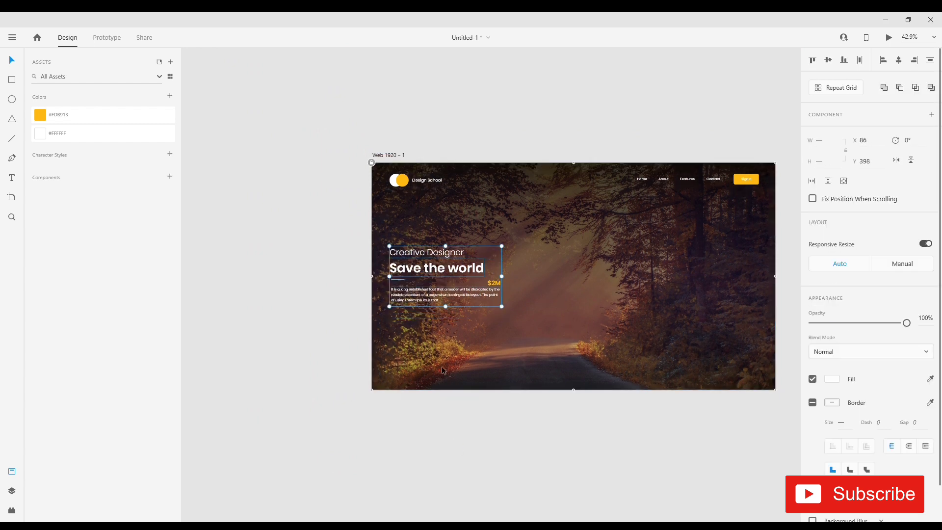
Step: Set the font size of the paragraph to 18
click(428, 304)
scroll(428, 294, up, 5)
key(Return)
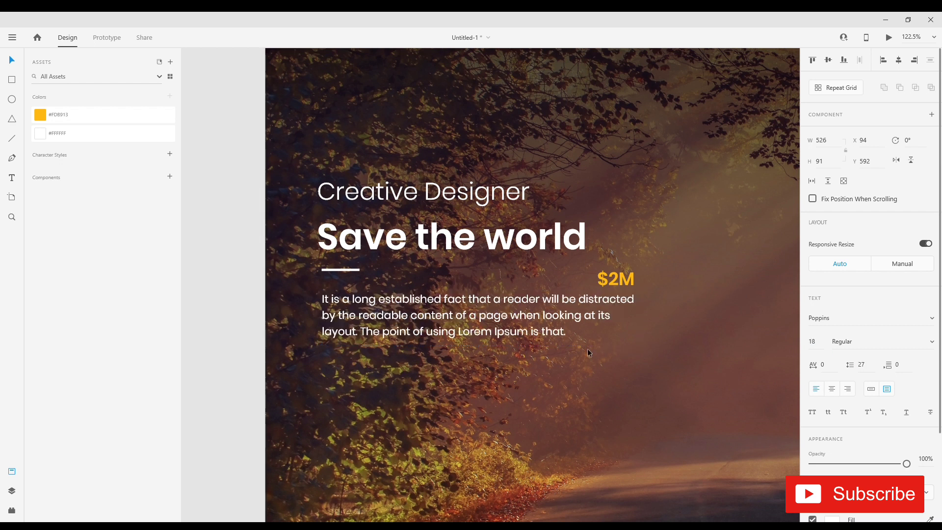
Step: Move the paragraph slightly down and the "$2M" label up beside "Save the world", to about Y 488
drag(587, 348, 587, 354)
drag(619, 279, 620, 241)
scroll(613, 253, down, 5)
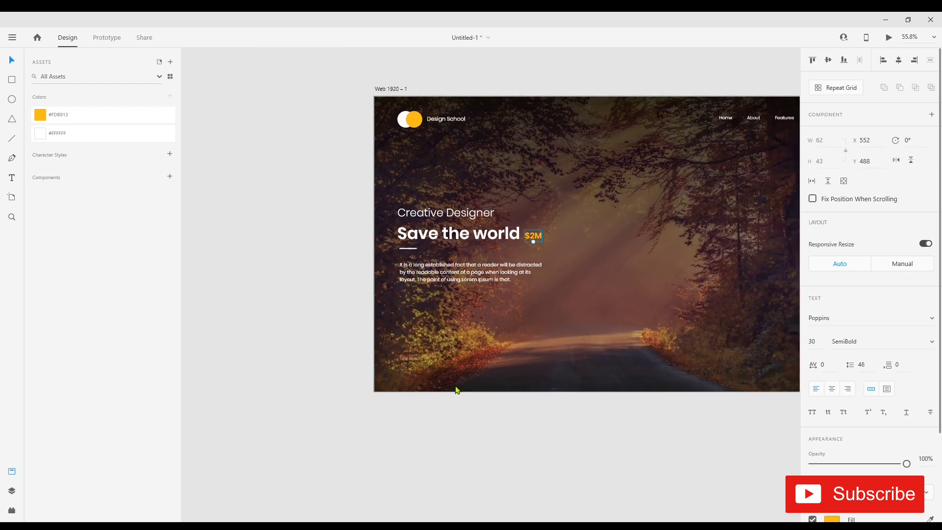
Step: Place a small white circle below the paragraph and insert the Awesome thumbs-up icon from the Icons 4 Design plugin
scroll(455, 319, up, 2)
drag(394, 292, 383, 282)
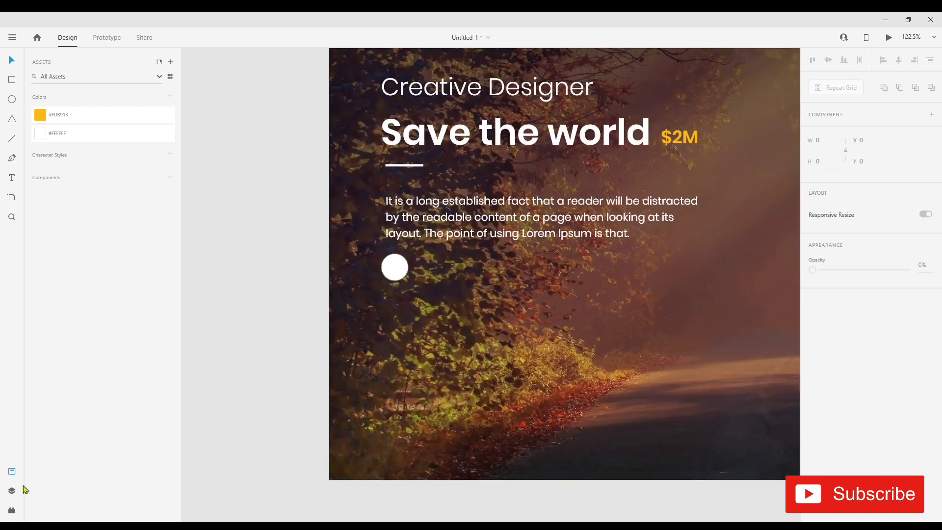
click(12, 510)
text(like)
text(thum)
click(126, 176)
Step: Scale down the thumbs-up icon and place it on the white circle below the paragraph
drag(431, 166, 522, 433)
drag(489, 288, 434, 384)
drag(542, 437, 412, 158)
drag(306, 107, 426, 415)
scroll(417, 436, up, 1)
scroll(420, 442, up, 5)
drag(409, 403, 411, 410)
Step: Fill the thumbs-up icon with dark gray and align it to the vertical middle of the white circle
click(829, 383)
drag(693, 378, 673, 377)
shift+click(425, 411)
click(828, 60)
scroll(602, 283, down, 4)
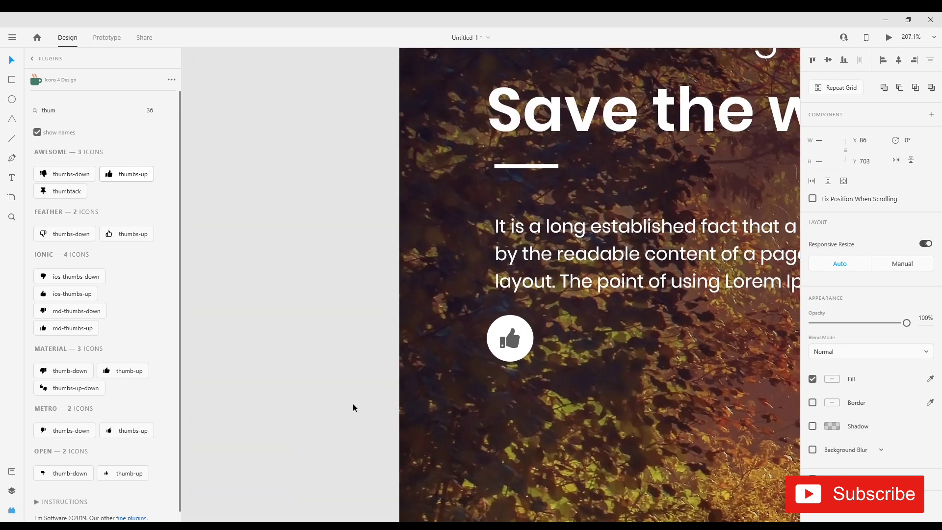
Step: Duplicate the white thumbs-up badge beside the original and delete the icon from the copy
scroll(353, 407, down, 3)
scroll(481, 326, up, 4)
drag(500, 341, 605, 338)
key(ctrl+g)
double_click(591, 325)
key(Delete)
Step: Insert the Awesome thumbs-down icon, scale it to about 19 by 19, and center it on the second white circle
click(69, 174)
scroll(203, 179, down, 3)
scroll(442, 344, up, 5)
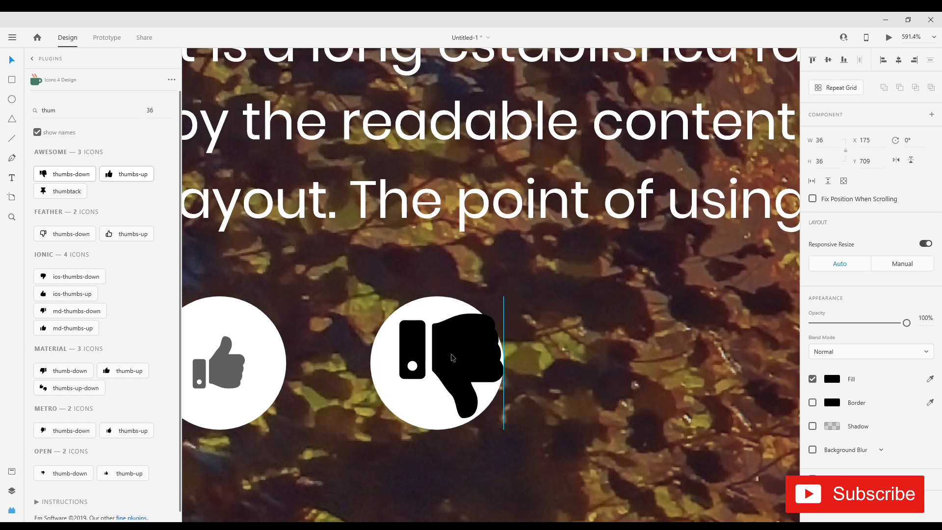
drag(452, 357, 243, 360)
drag(297, 437, 233, 356)
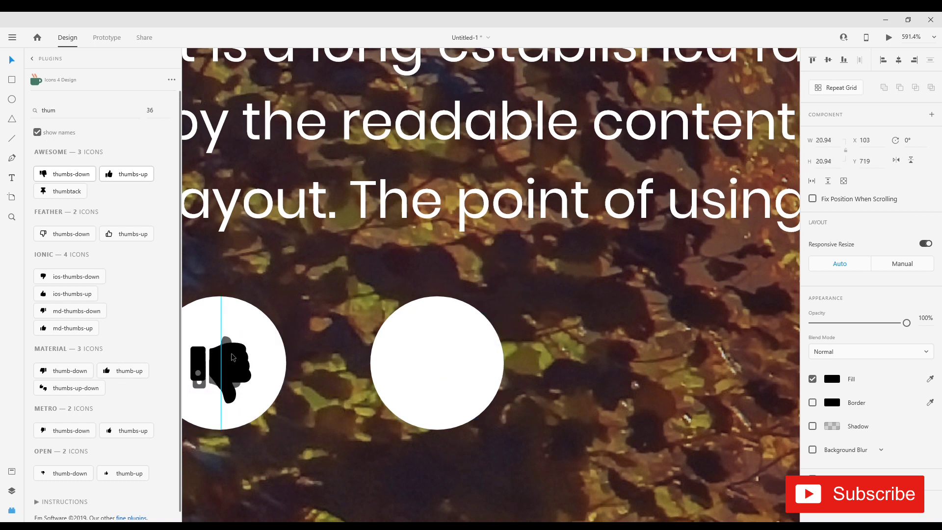
drag(251, 398, 450, 364)
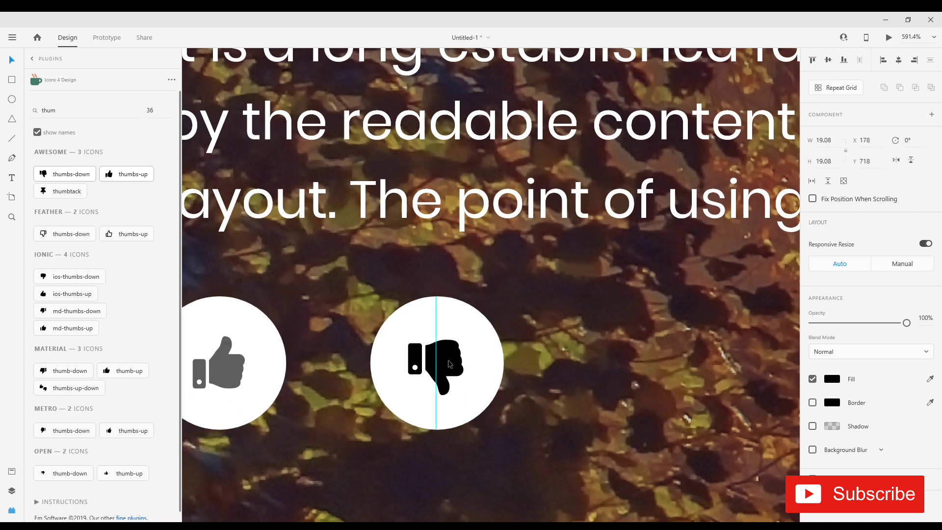
Step: Fill the thumbs-down icon with dark gray #2C2C2C
click(832, 379)
drag(726, 373, 648, 396)
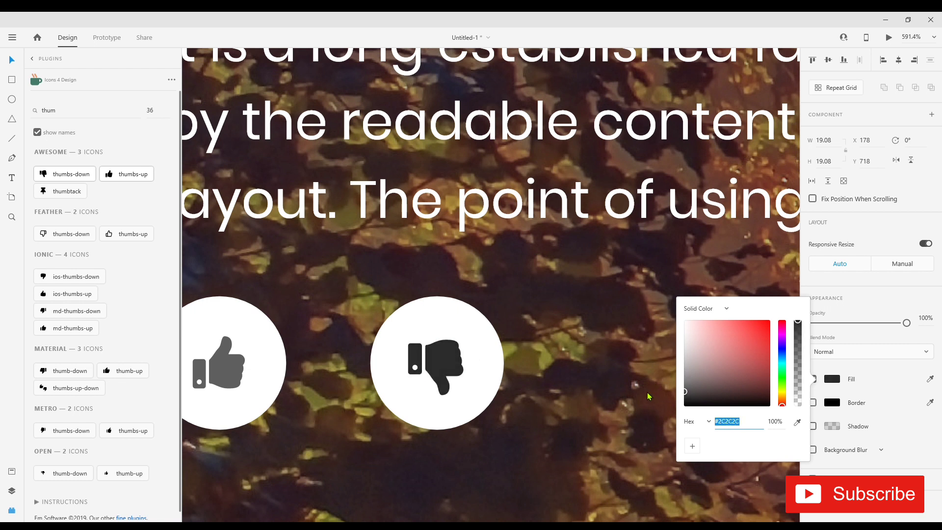
key(Escape)
key(ctrl+0)
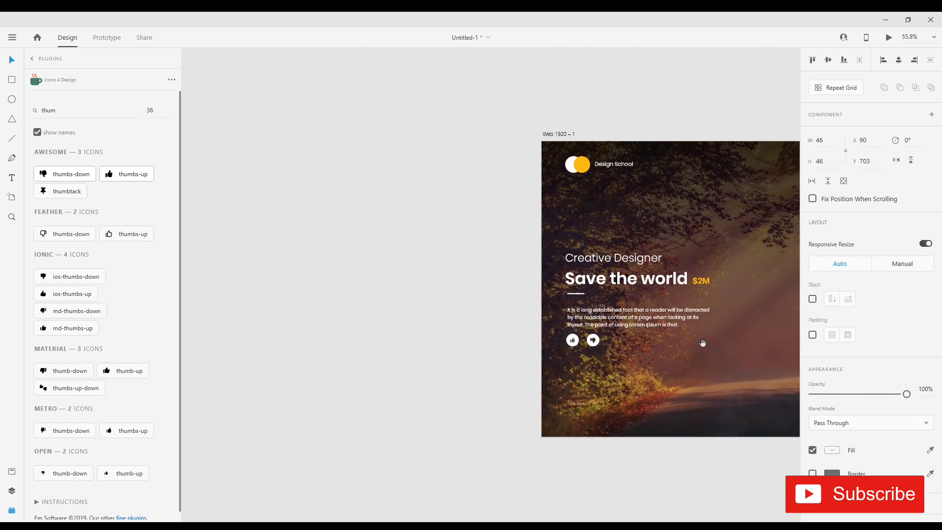
Step: Fill the circle behind the thumbs-up icon with the saved orange color
click(12, 472)
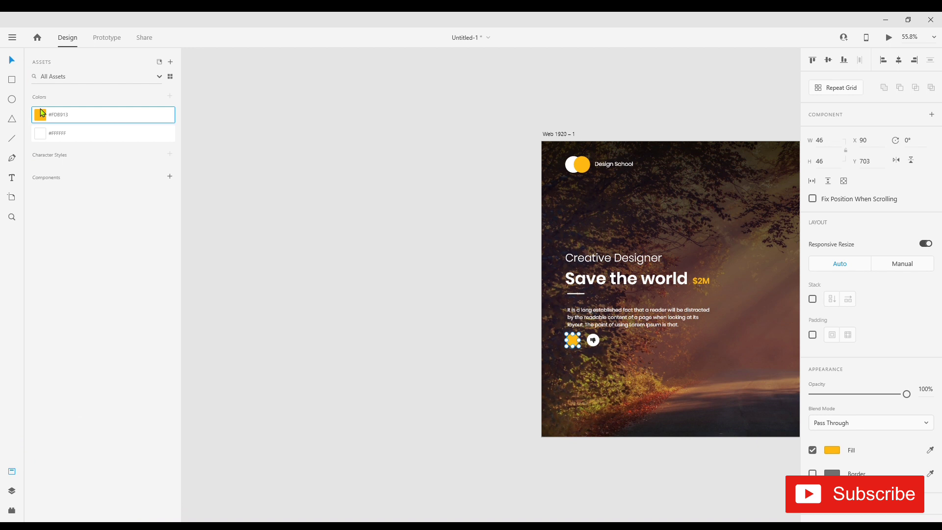
key(ctrl+equal)
click(98, 114)
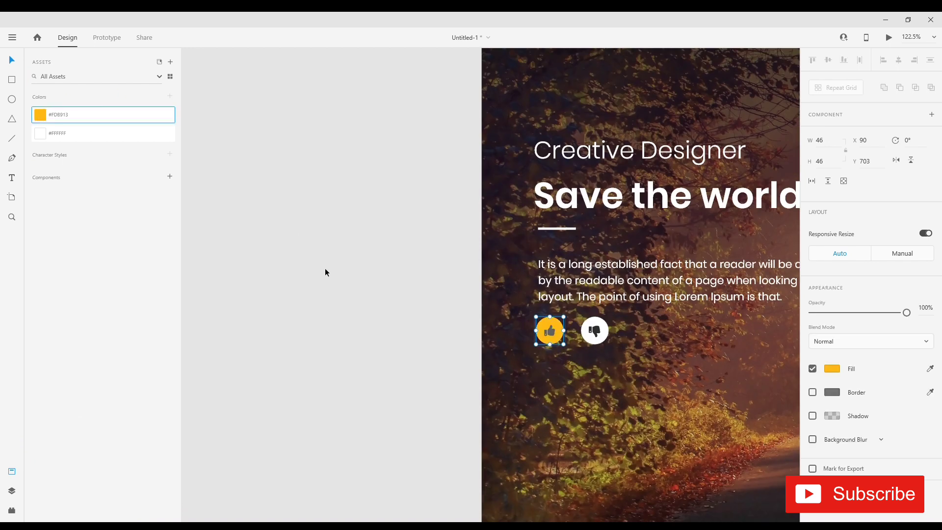
Step: Group the thumbs-up and thumbs-down badges and move them slightly down, away from the paragraph
scroll(325, 269, down, 2)
click(515, 322)
scroll(535, 336, up, 5)
key(ctrl+a)
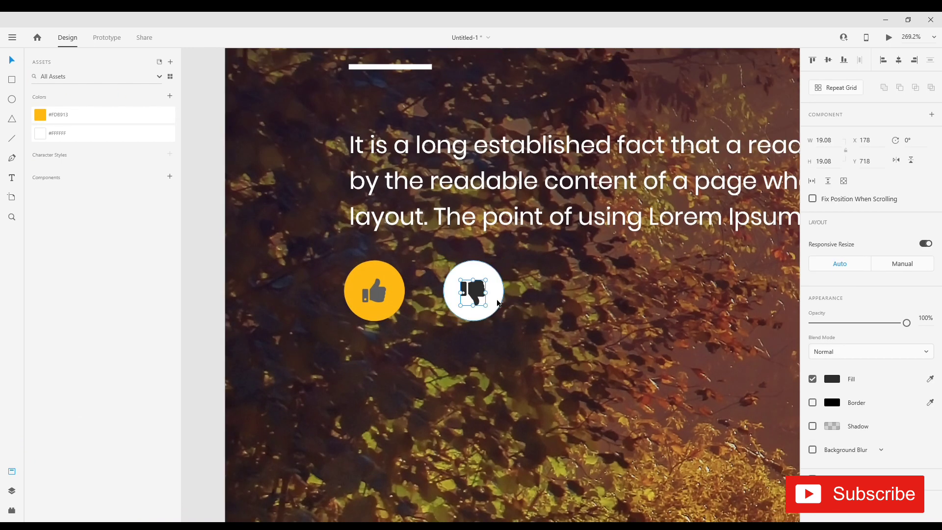
scroll(484, 361, down, 6)
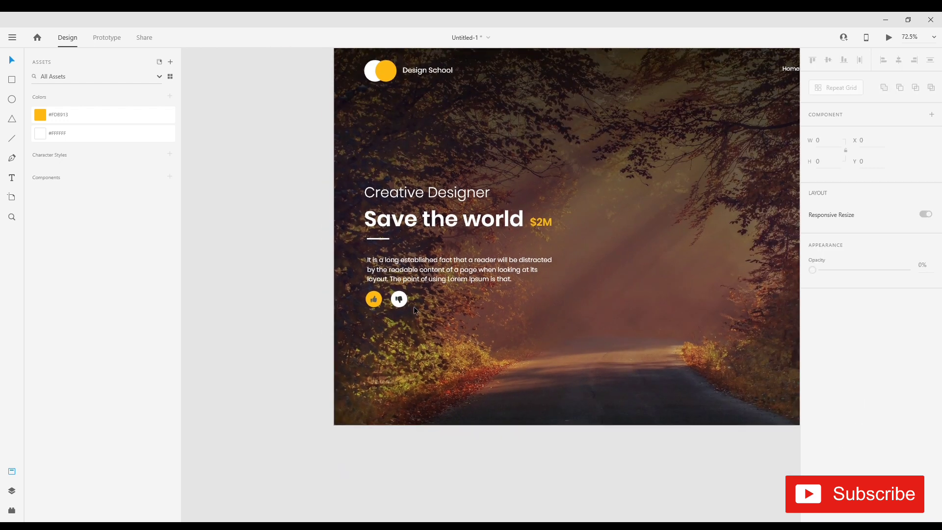
scroll(408, 303, up, 6)
key(ctrl+g)
drag(365, 298, 365, 325)
scroll(443, 283, down, 5)
click(490, 420)
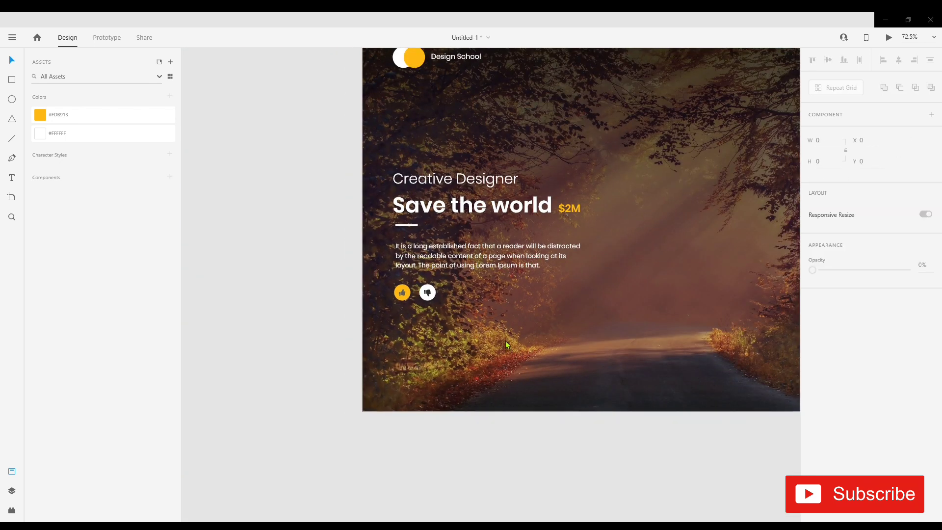
Step: Add the white text "Our Latest Projects" below the thumbs-up and thumbs-down badges
scroll(456, 389, up, 1)
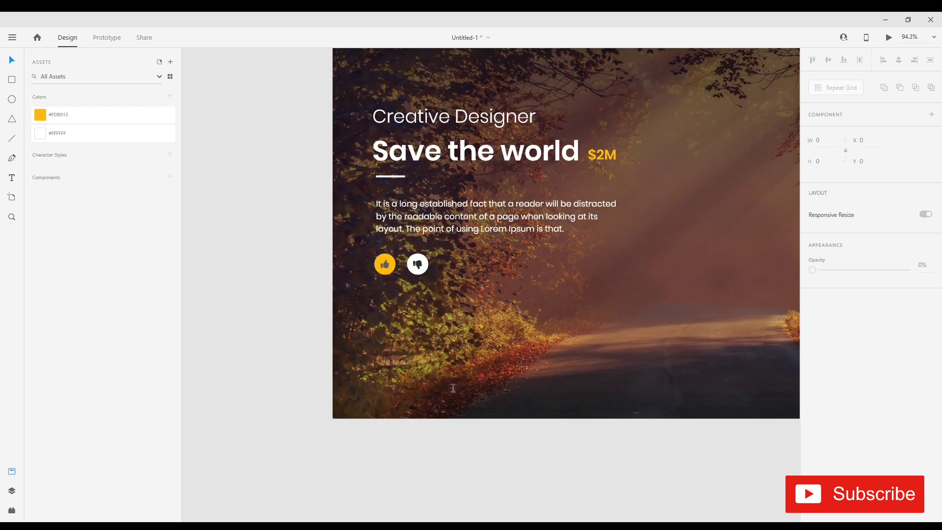
click(377, 324)
text(Or)
key(BackSpace)
text(ur)
key(BackSpace)
key(BackSpace)
text(ur Le)
key(BackSpace)
text(astes Prohe)
key(BackSpace)
key(BackSpace)
key(BackSpace)
key(BackSpace)
key(BackSpace)
key(BackSpace)
click(407, 320)
key(BackSpace)
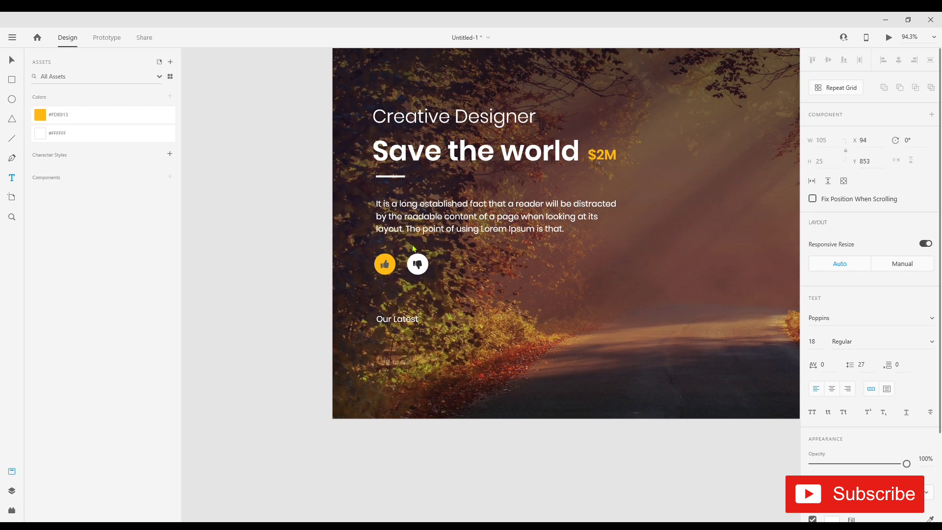
Step: Set the "Our Latest Projects" text size to 24 and position it at X 94, Y 853
key(ctrl+a)
click(823, 349)
text(24)
key(Return)
click(463, 407)
drag(431, 322, 431, 333)
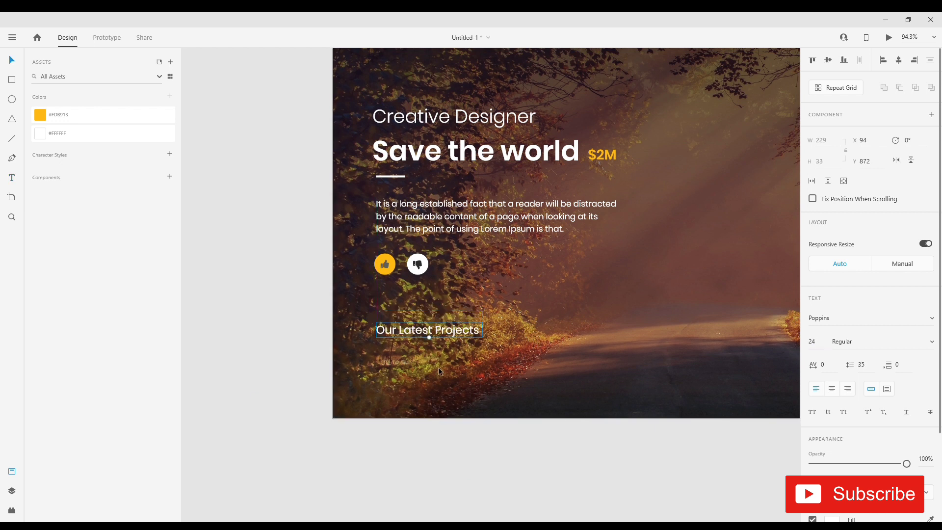
click(438, 368)
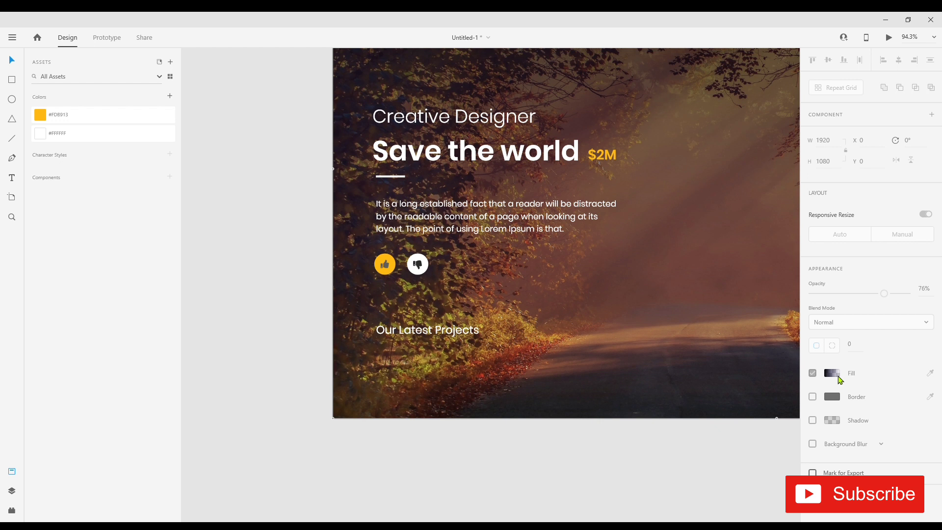
drag(434, 331, 434, 324)
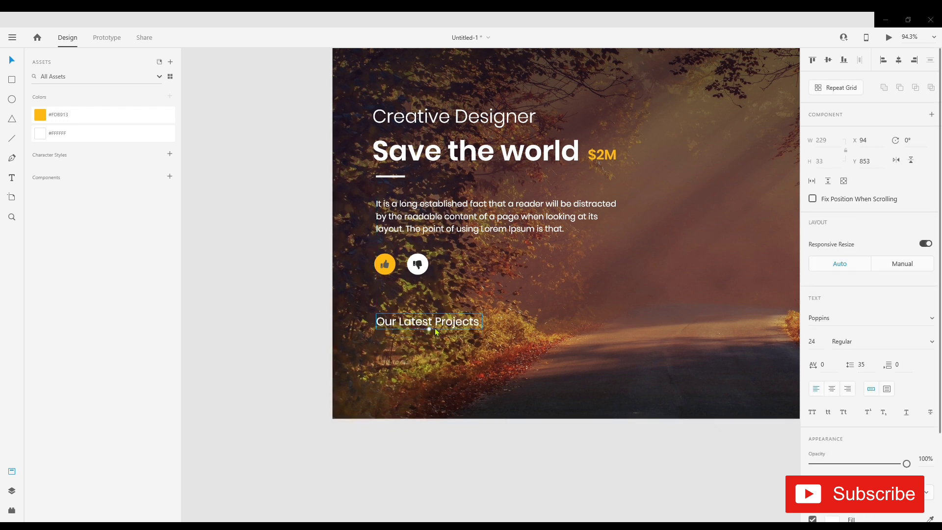
Step: Draw a 180 by 62 rectangle with corner radius 4 below "Our Latest Projects", with a white border and no fill
drag(378, 352, 463, 378)
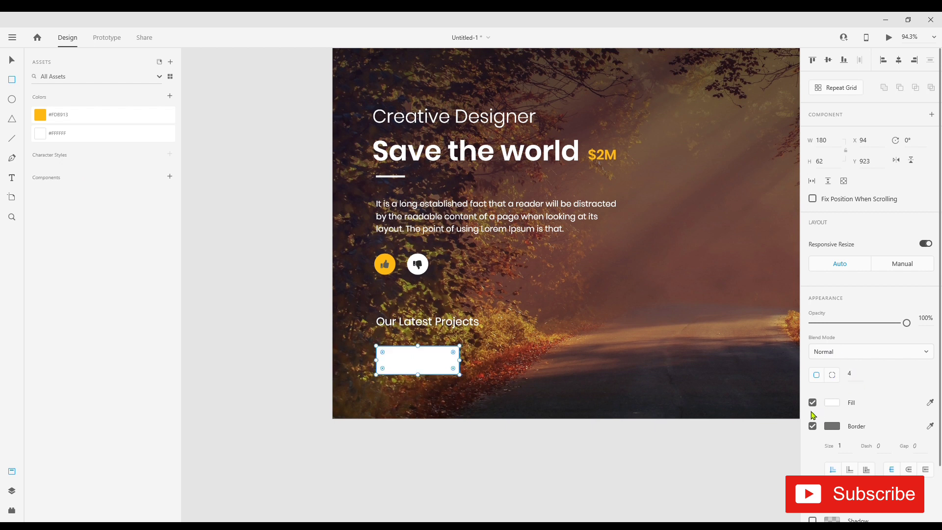
click(812, 402)
click(813, 404)
click(832, 403)
drag(905, 323, 808, 326)
click(831, 427)
drag(701, 392, 642, 346)
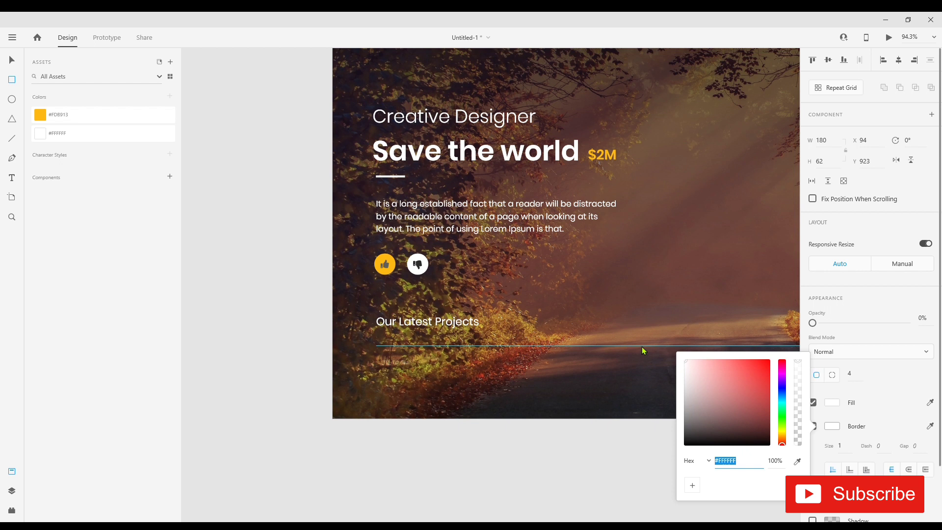
drag(815, 324, 907, 323)
click(813, 403)
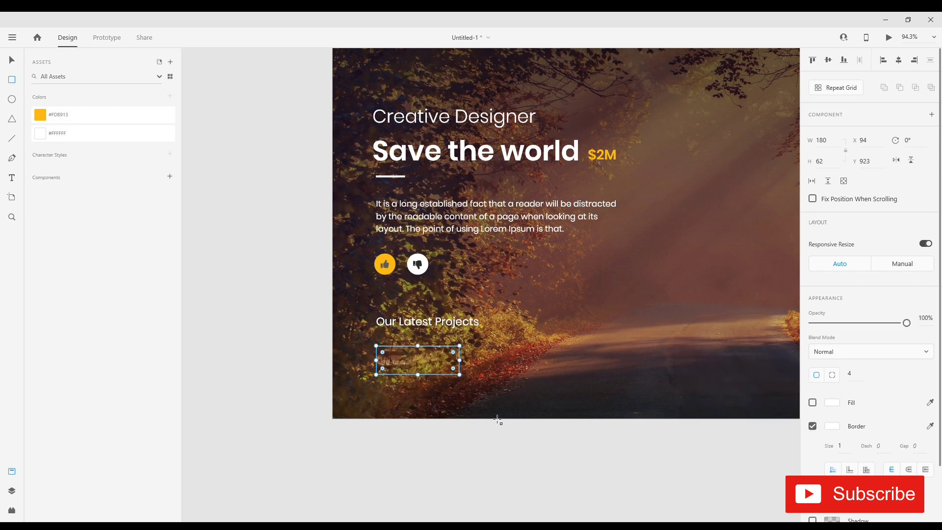
Step: Copy the "Our Latest Projects" text into the outlined rectangle and change it to "Explore all"
scroll(473, 400, up, 3)
drag(360, 236, 373, 323)
key(Return)
text(Explore)
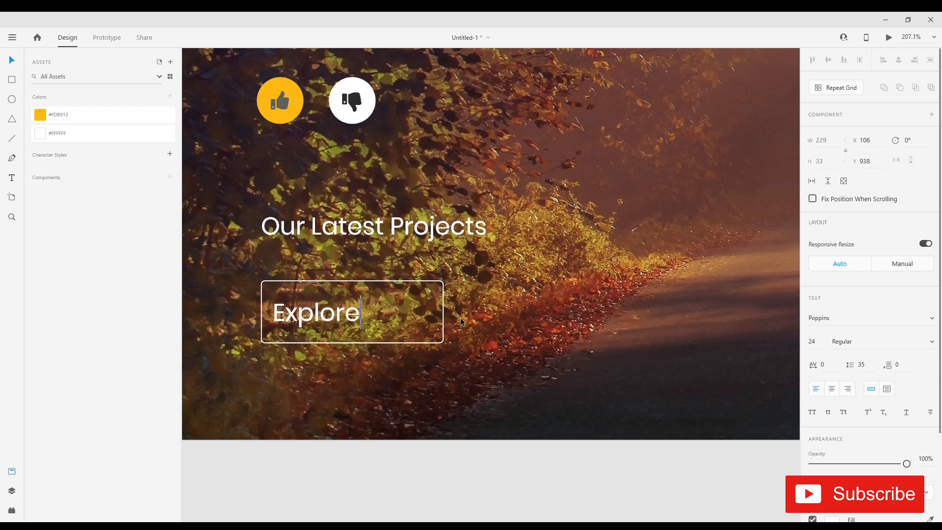
double_click(341, 317)
key(Right)
text(a;)
key(Escape)
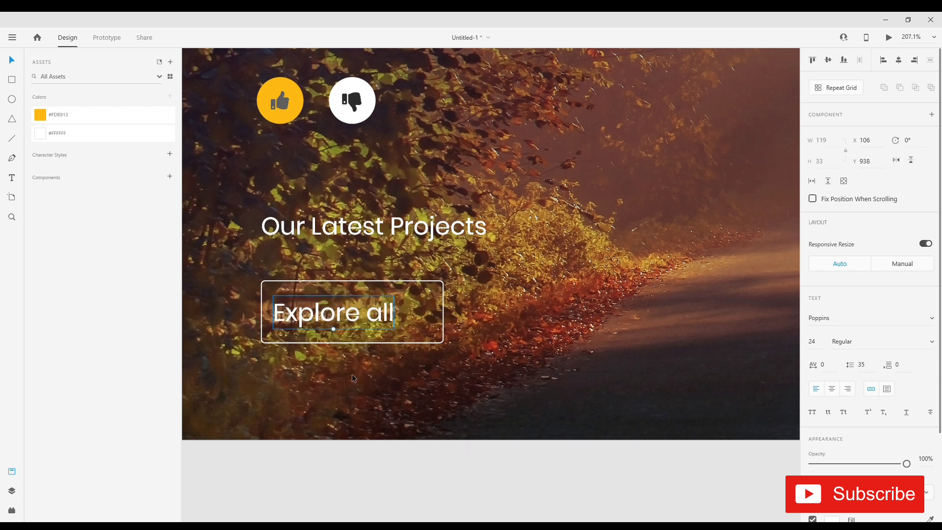
Step: Center the "Explore all" text horizontally within the outlined rectangle
shift+click(444, 310)
click(898, 61)
scroll(483, 348, down, 3)
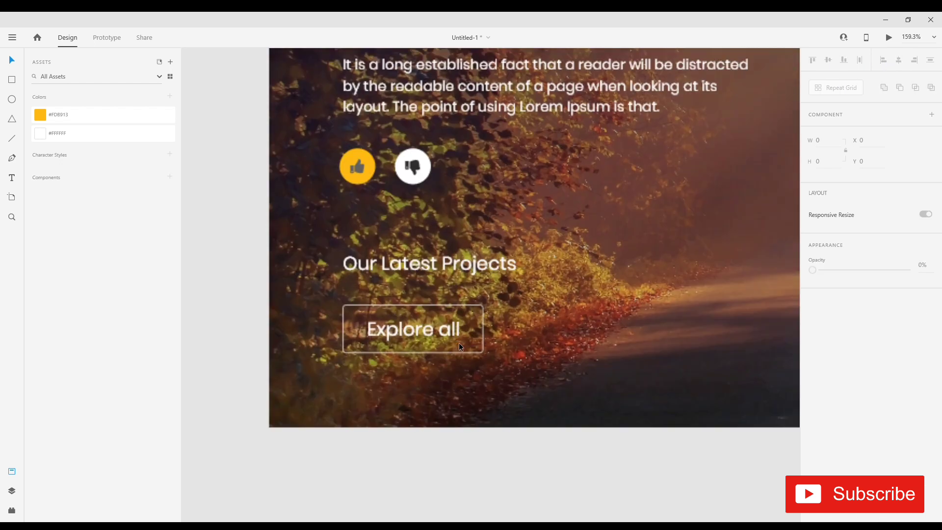
Step: Set the "Explore all" text size to 16 and shrink the button outline to fit, with the text centered
click(456, 338)
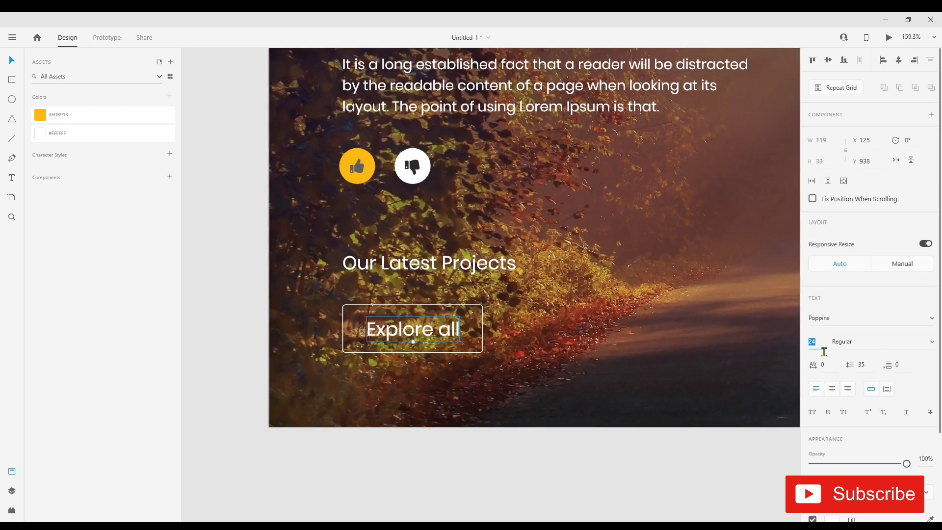
text(16)
key(Return)
click(460, 352)
drag(483, 352, 456, 344)
click(396, 337)
shift+click(457, 312)
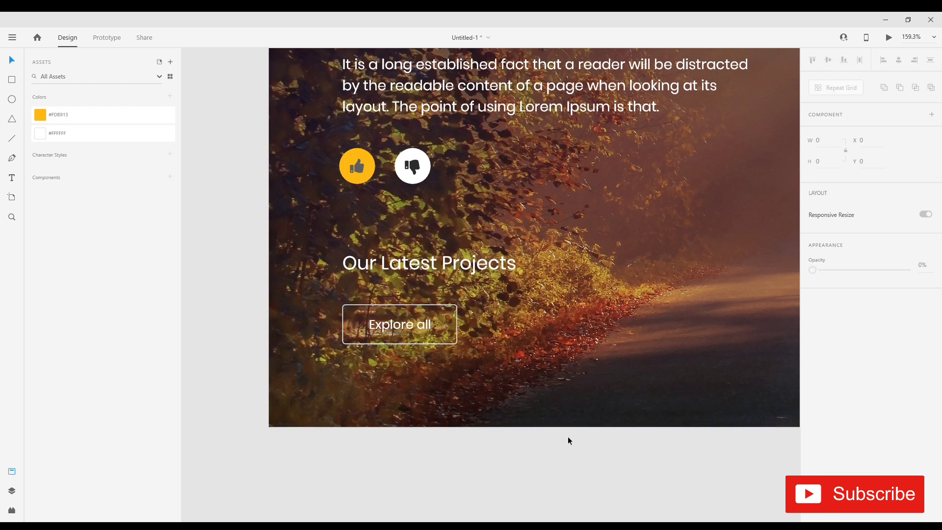
Step: Move the "Explore all" button closer to "Our Latest Projects" and shift both down, with the heading at Y 910
scroll(408, 333, up, 2)
key(ctrl+g)
drag(410, 322, 410, 307)
scroll(467, 324, down, 5)
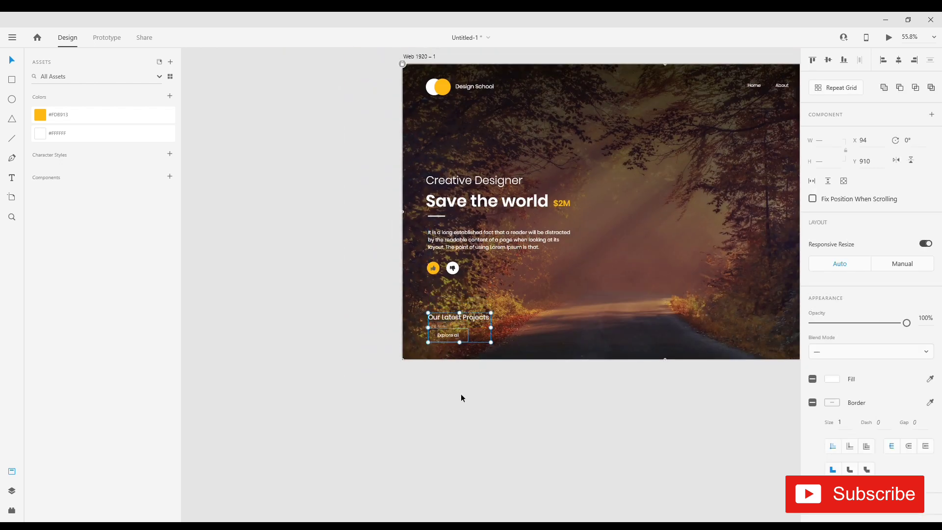
click(460, 397)
Step: Draw a white 278 by 334 card with corner radius 8 and no border on the lower right half of the artboard
scroll(460, 398, down, 2)
scroll(648, 405, up, 1)
click(11, 80)
drag(450, 257, 530, 352)
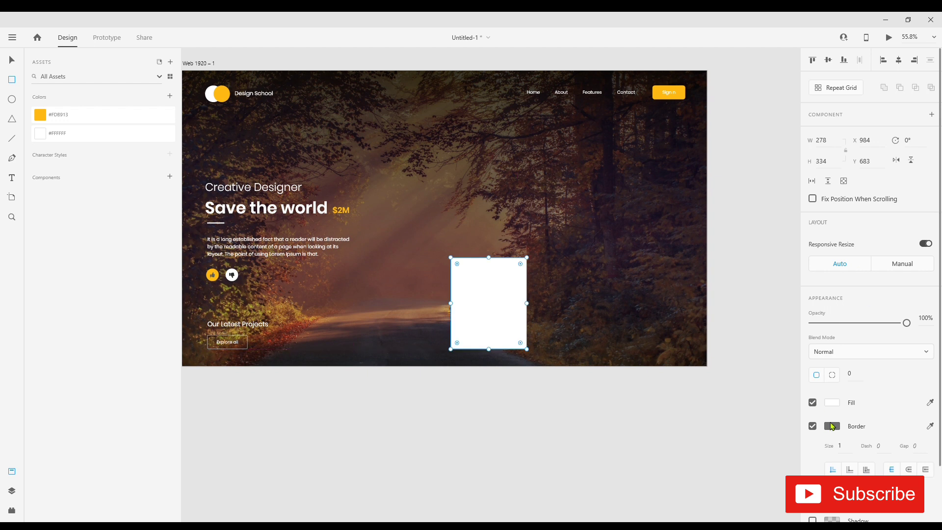
key(v)
drag(487, 307, 492, 304)
Step: Place a copy of the white card below the artboard
scroll(608, 439, down, 2)
drag(618, 441, 492, 346)
drag(415, 260, 351, 356)
click(426, 386)
drag(425, 386, 366, 328)
click(354, 224)
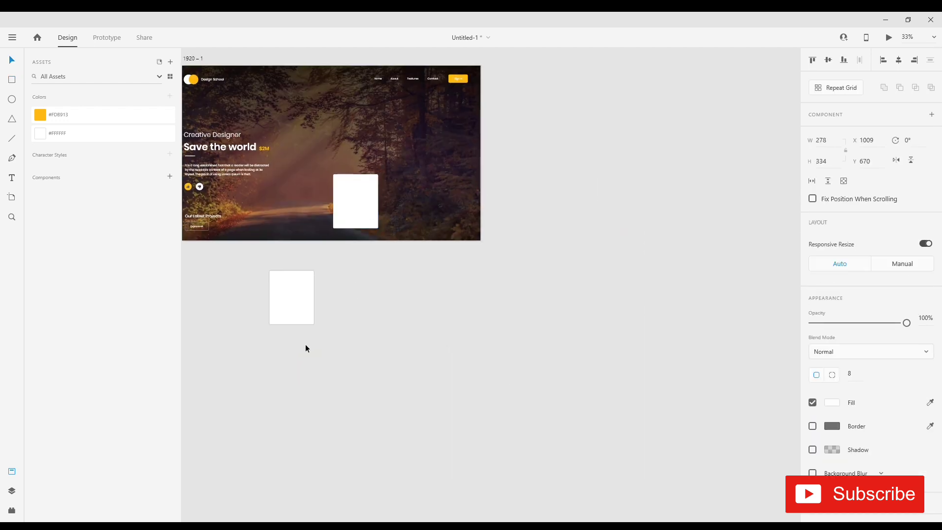
Step: Place the sunflower portrait photo over the white card on the artboard and mask it with the card shape
click(302, 316)
scroll(536, 344, down, 2)
scroll(537, 343, down, 2)
drag(655, 358, 619, 352)
scroll(619, 352, up, 1)
drag(715, 357, 384, 223)
scroll(459, 319, up, 4)
click(370, 210)
key(ctrl+shift+])
shift+click(425, 230)
key(ctrl+shift+m)
Step: Adjust the sunflower photo's size and position inside the card mask
double_click(387, 217)
drag(387, 219, 366, 202)
drag(509, 283, 446, 241)
scroll(403, 219, up, 1)
scroll(403, 219, up, 3)
drag(527, 108, 508, 119)
drag(355, 215, 335, 215)
click(399, 331)
scroll(399, 331, down, 2)
Step: Scale the photo card to 245 by 294 and duplicate it into an evenly spaced row of three at Y 723
click(388, 282)
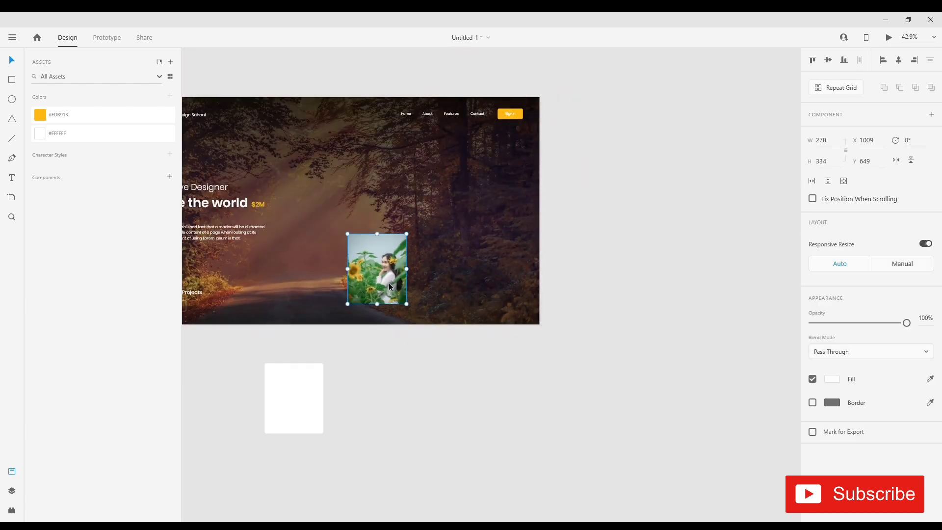
scroll(389, 283, left, 2)
mouse_move(431, 292)
mouse_down()
mouse_move(273, 296)
mouse_move(427, 299)
mouse_up()
drag(460, 241, 451, 249)
scroll(442, 302, up, 2)
drag(442, 302, 574, 282)
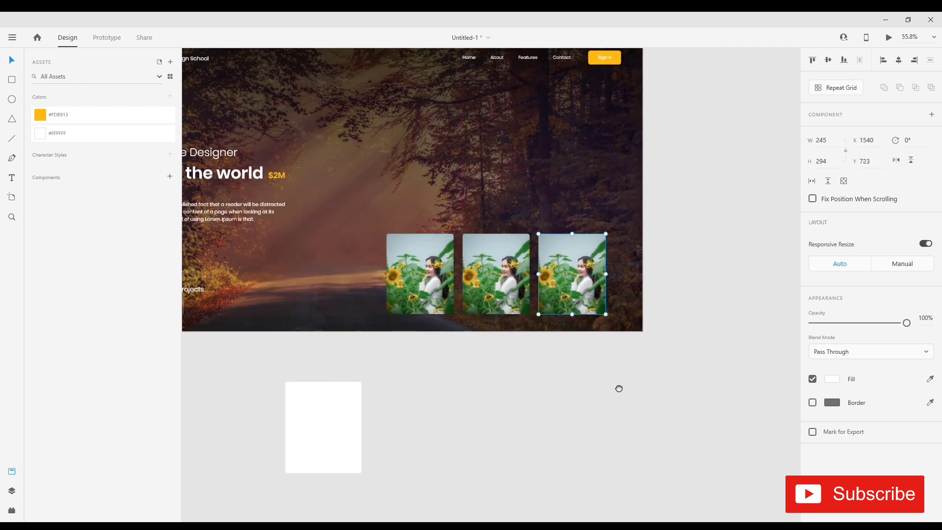
Step: Scale the photo cards to 262 high, add a fourth copy, and position the row at X 878, Y 746
drag(620, 384, 543, 382)
shift+click(403, 284)
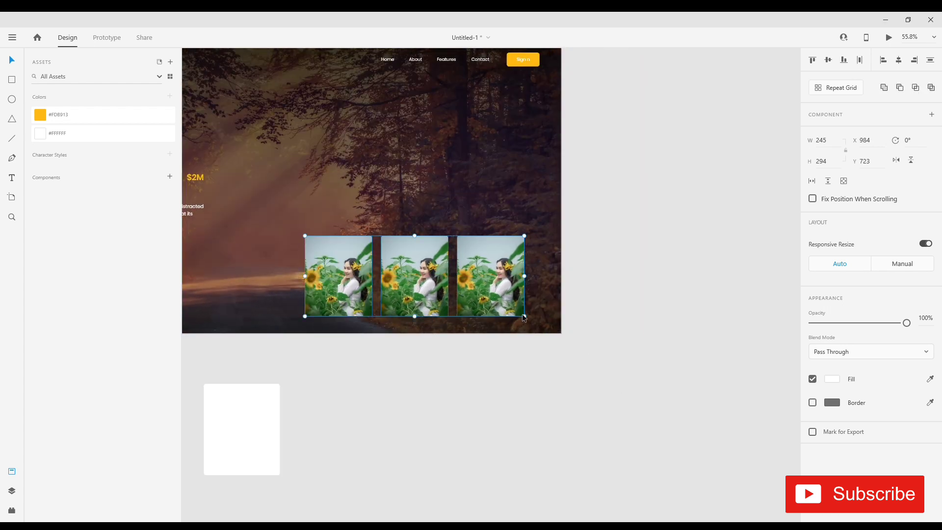
drag(524, 315, 518, 314)
drag(468, 285, 595, 318)
drag(593, 315, 633, 331)
click(586, 323)
drag(381, 269, 402, 275)
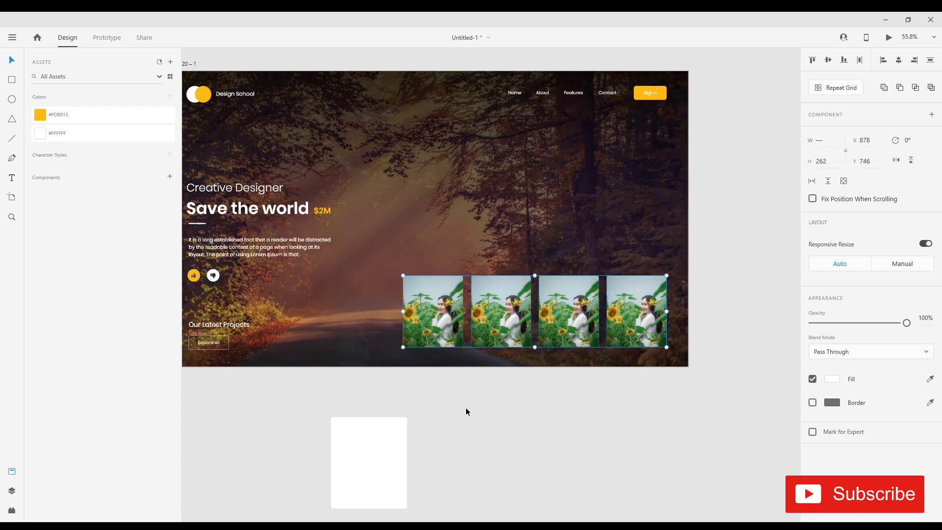
click(467, 409)
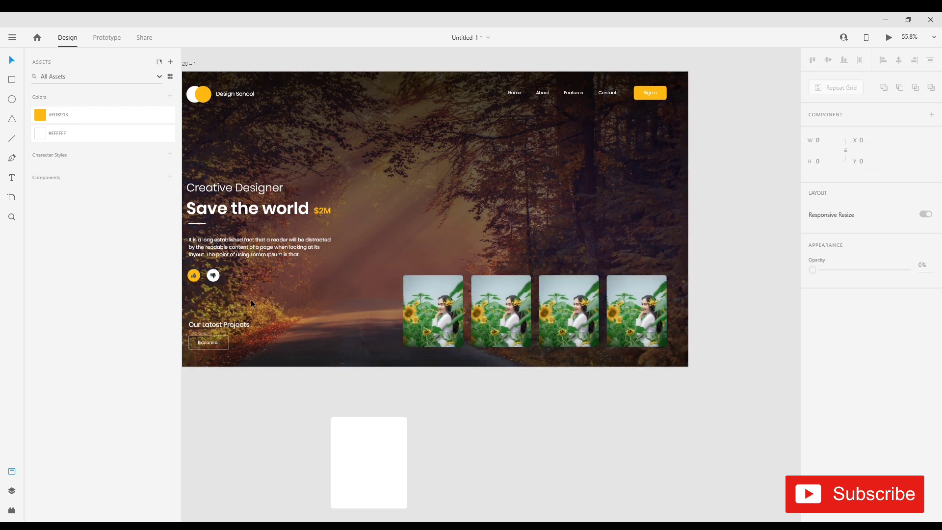
Step: Copy the "Our Latest Projects" text above the first photo card and change it to "Photos"
drag(245, 325, 448, 262)
double_click(442, 257)
key(ctrl+a)
text(Photos)
key(Escape)
scroll(429, 272, up, 3)
scroll(332, 255, down, 3)
Step: Copy the white line from under "Save the world" and place it beside the "Photos" heading
drag(212, 210, 452, 243)
click(454, 235)
scroll(454, 234, up, 3)
click(453, 253)
scroll(496, 255, down, 4)
click(540, 396)
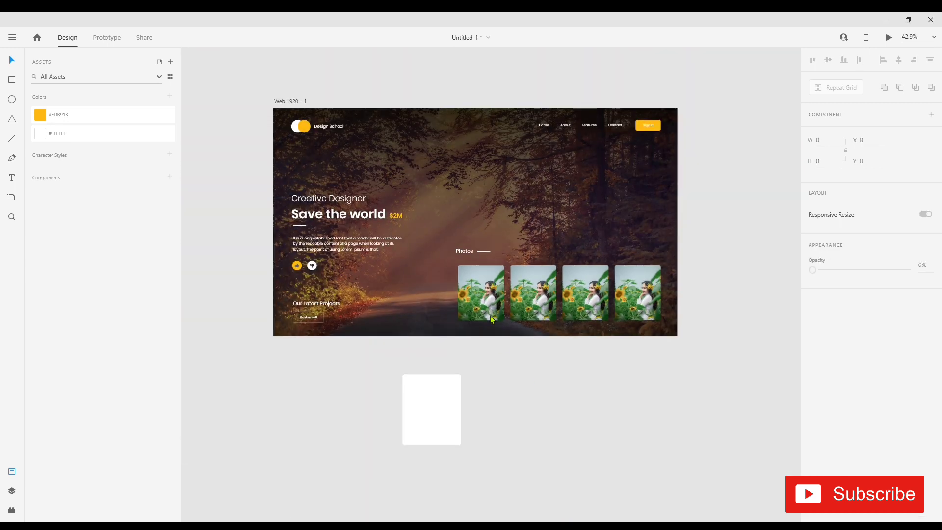
Step: Set the "Photos" heading to all uppercase
scroll(490, 316, up, 2)
click(460, 243)
click(813, 413)
Step: Shorten the white line beside "PHOTOS" to 48 wide and move it slightly closer to the heading
scroll(501, 292, up, 5)
click(563, 349)
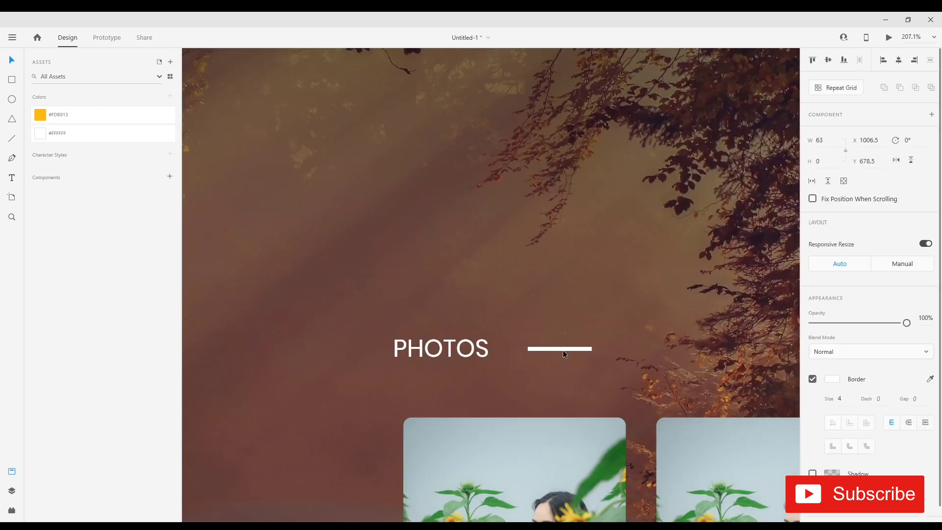
drag(595, 349, 584, 352)
scroll(584, 351, down, 4)
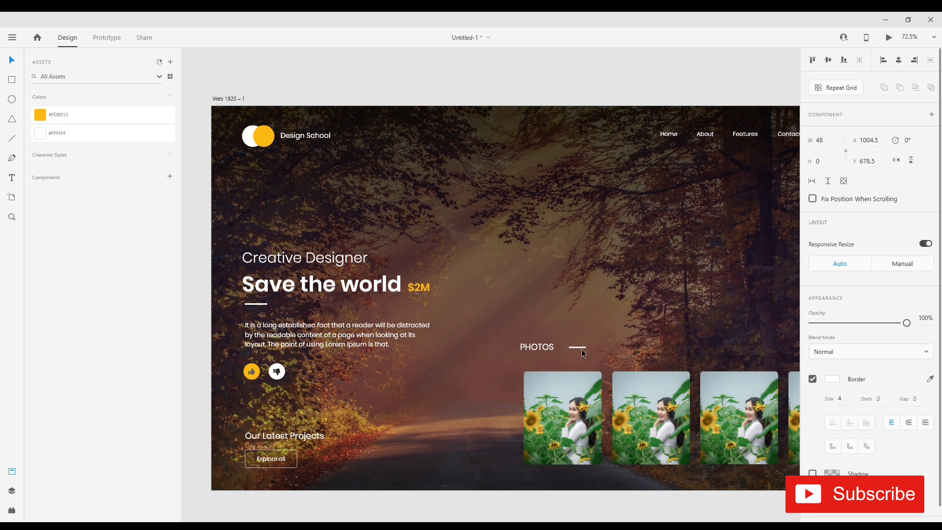
key(shift+Left)
click(556, 163)
scroll(573, 196, down, 1)
drag(649, 291, 499, 241)
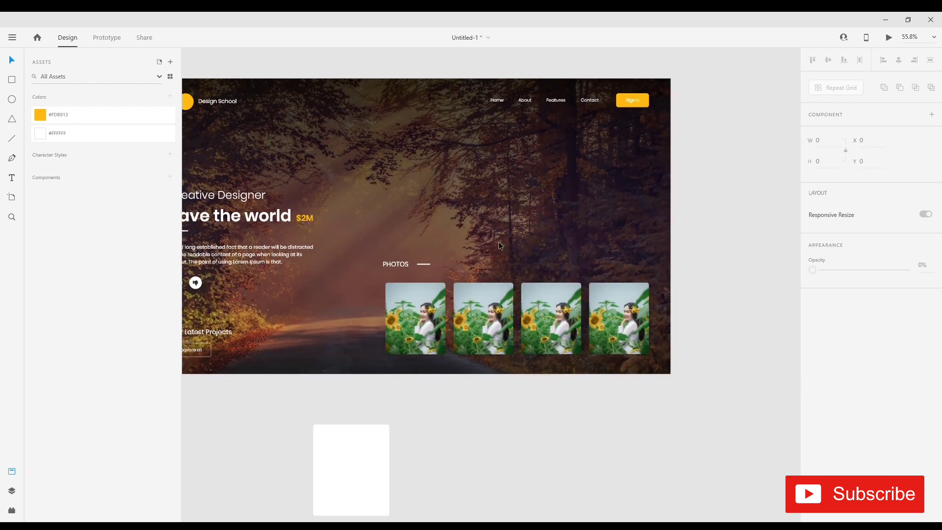